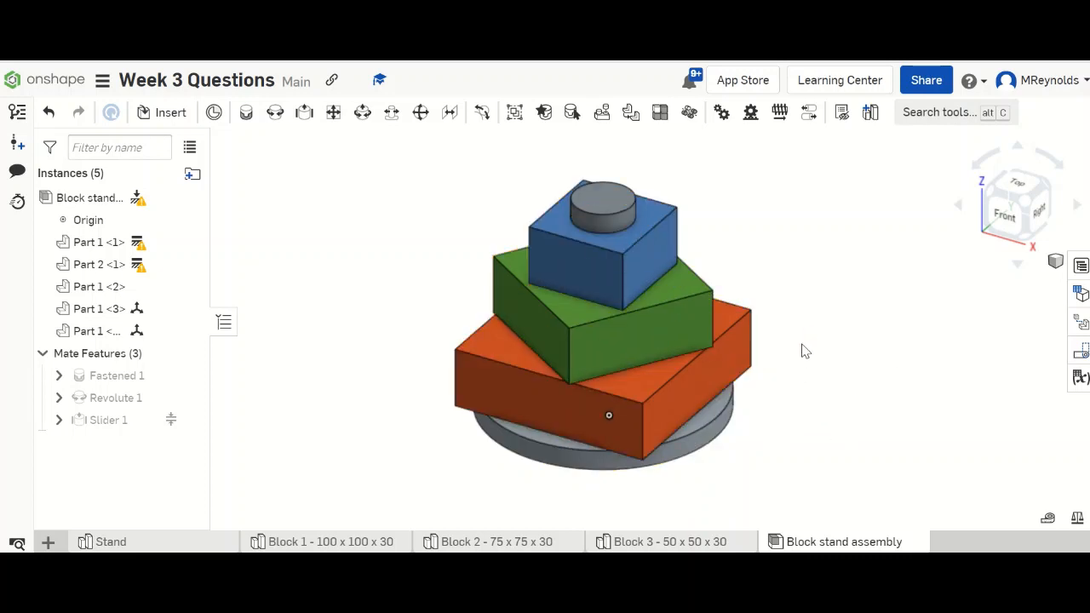
- Test how the orange, green and blue blocks move on the stand in the finished block stand assembly
{"action": "left_click", "coordinate": [691, 402]}
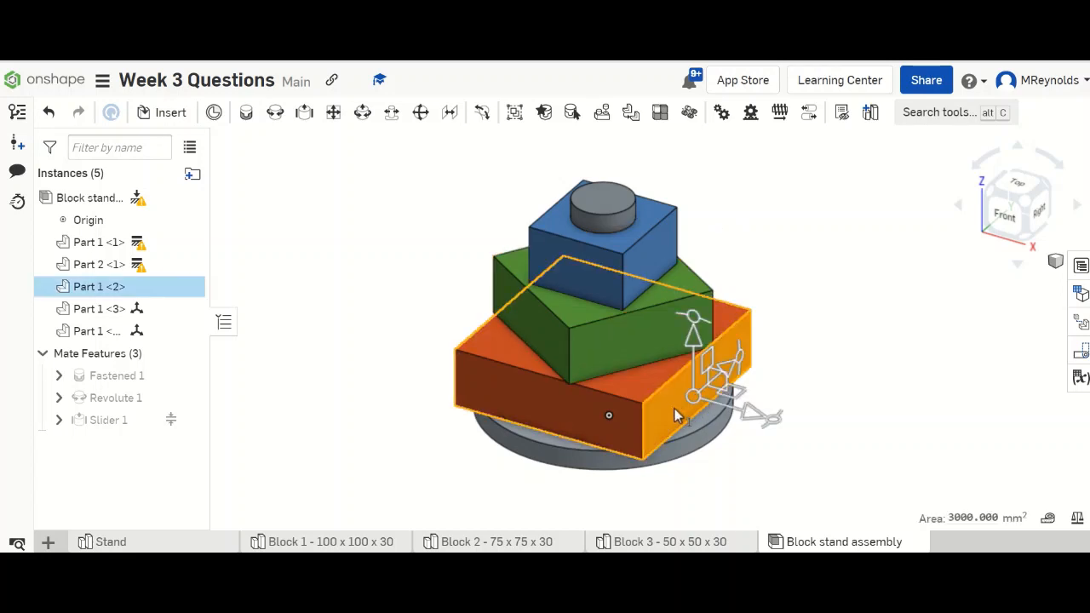
{"action": "left_click", "coordinate": [798, 467]}
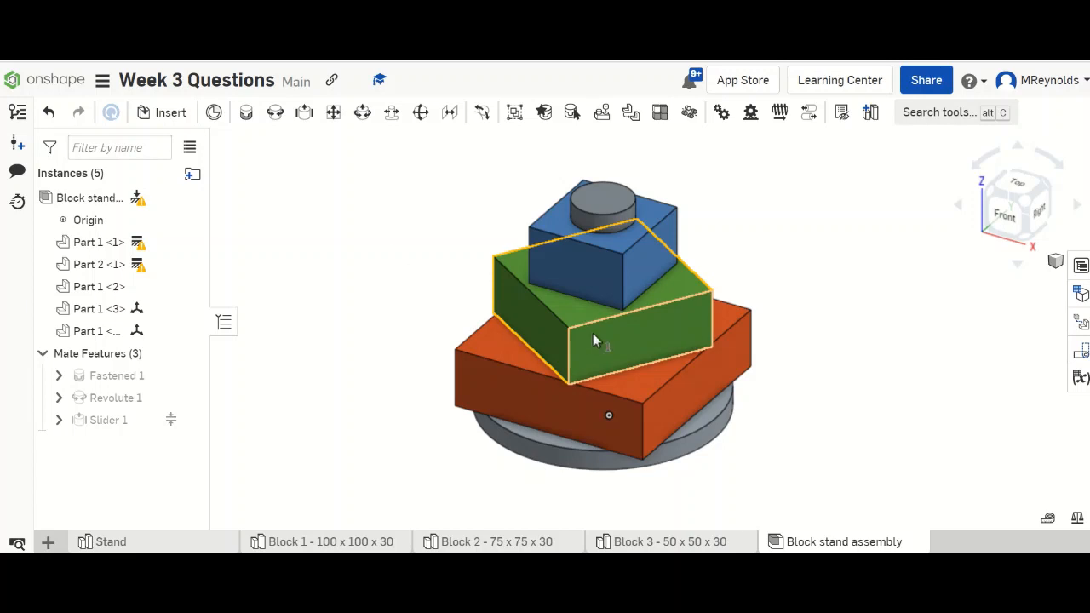
{"action": "left_click", "coordinate": [593, 336]}
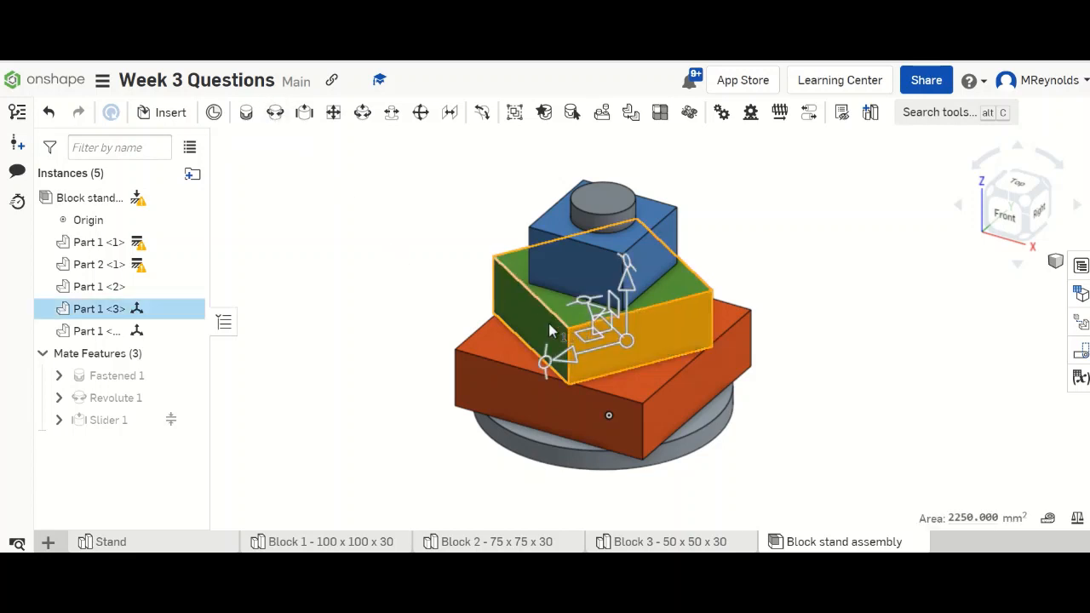
{"action": "key", "text": "ctrl+z"}
{"action": "left_click_drag", "start_coordinate": [624, 356], "coordinate": [853, 298]}
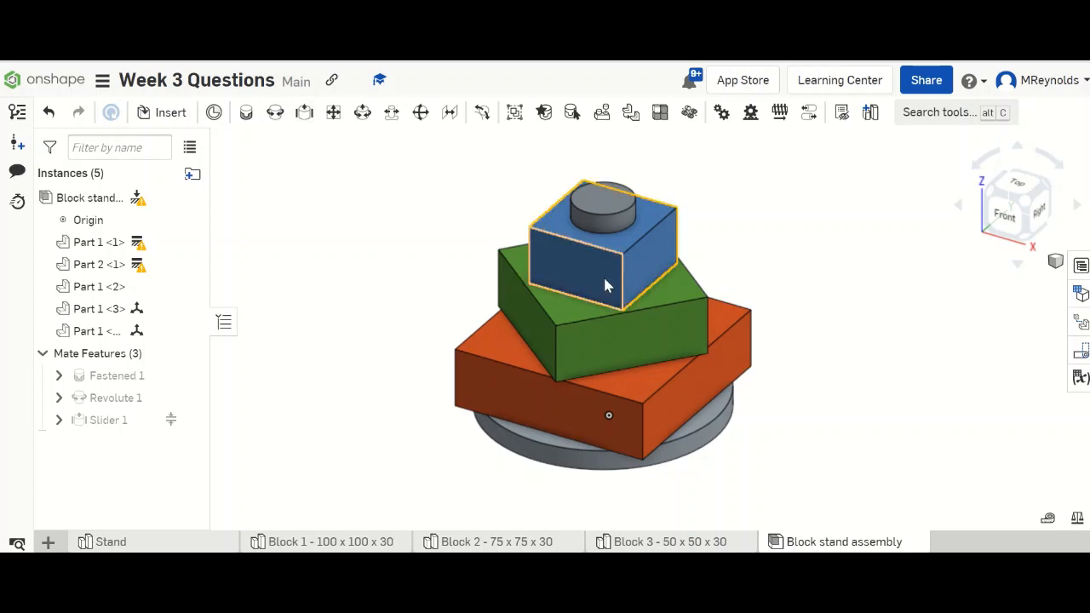
{"action": "left_click_drag", "start_coordinate": [601, 274], "coordinate": [636, 170]}
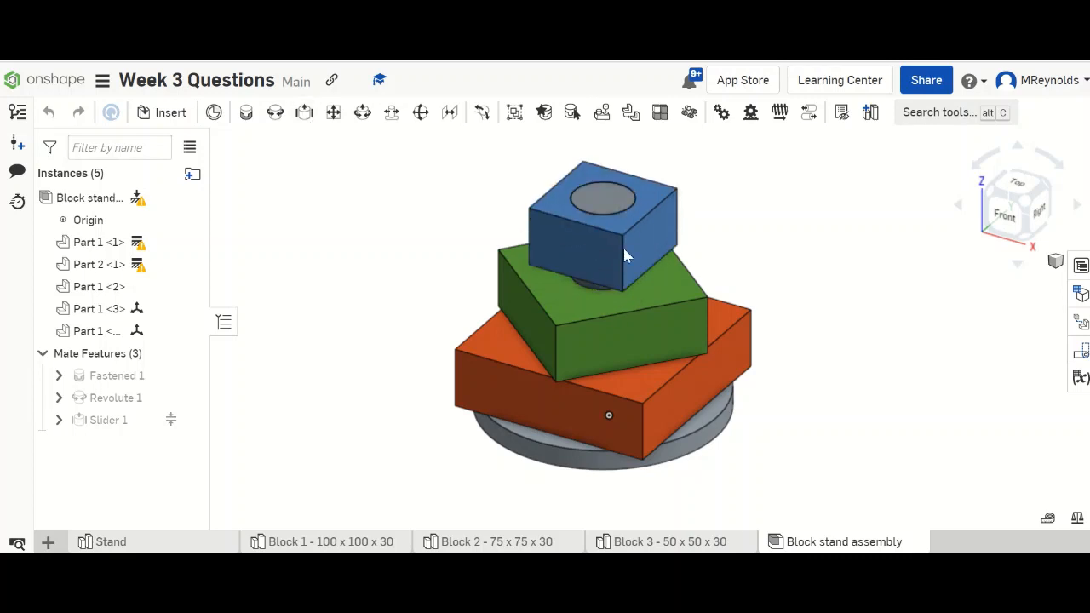
{"action": "left_click_drag", "start_coordinate": [624, 255], "coordinate": [613, 326]}
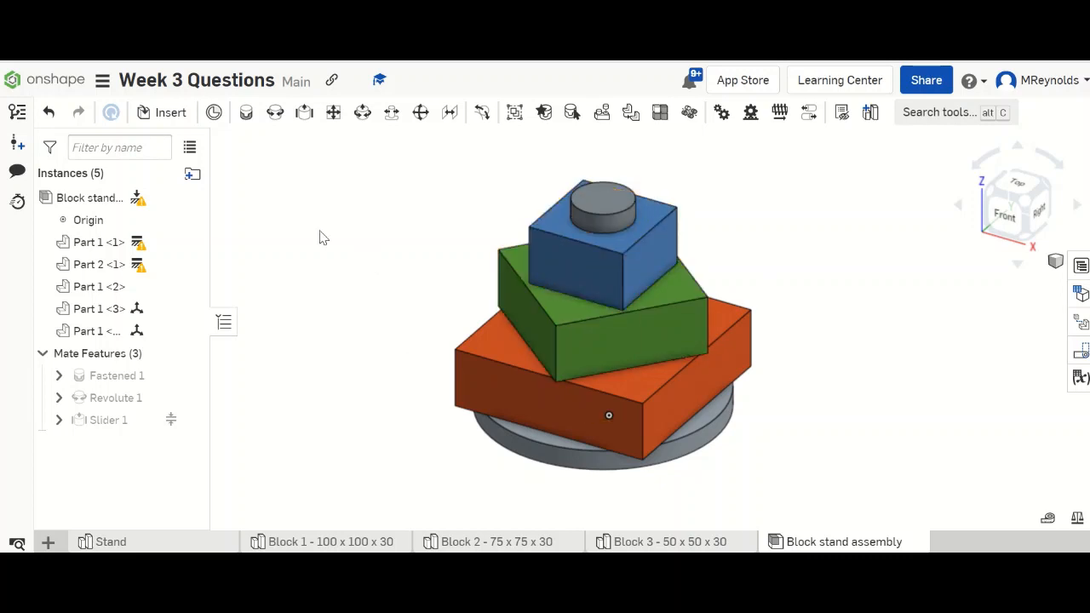
- Create a new assembly and insert both parts of the Stand part studio near the origin
{"action": "left_click", "coordinate": [48, 542]}
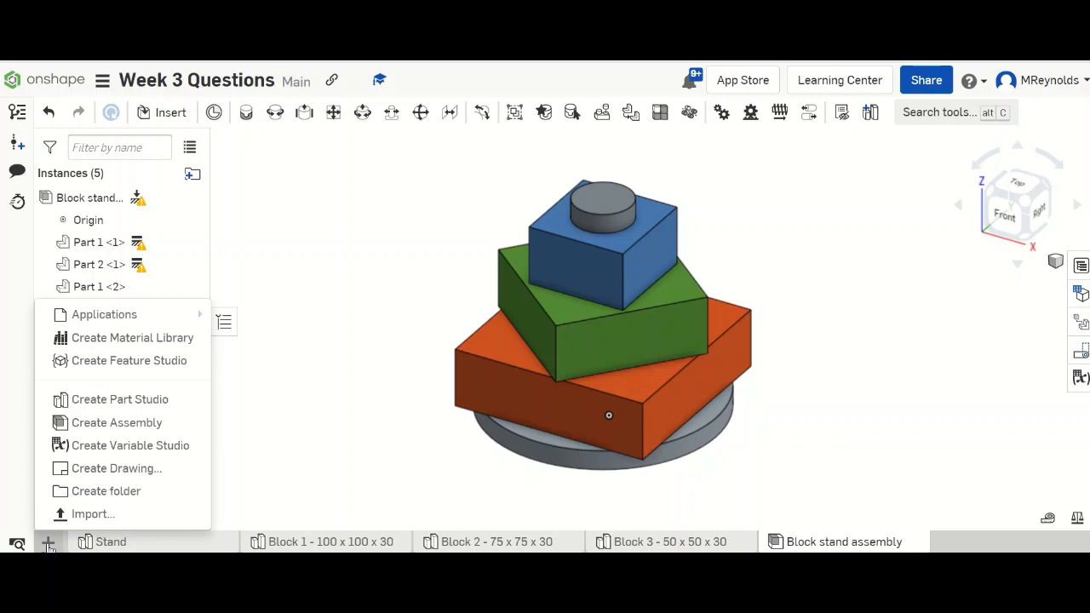
{"action": "left_click", "coordinate": [116, 424]}
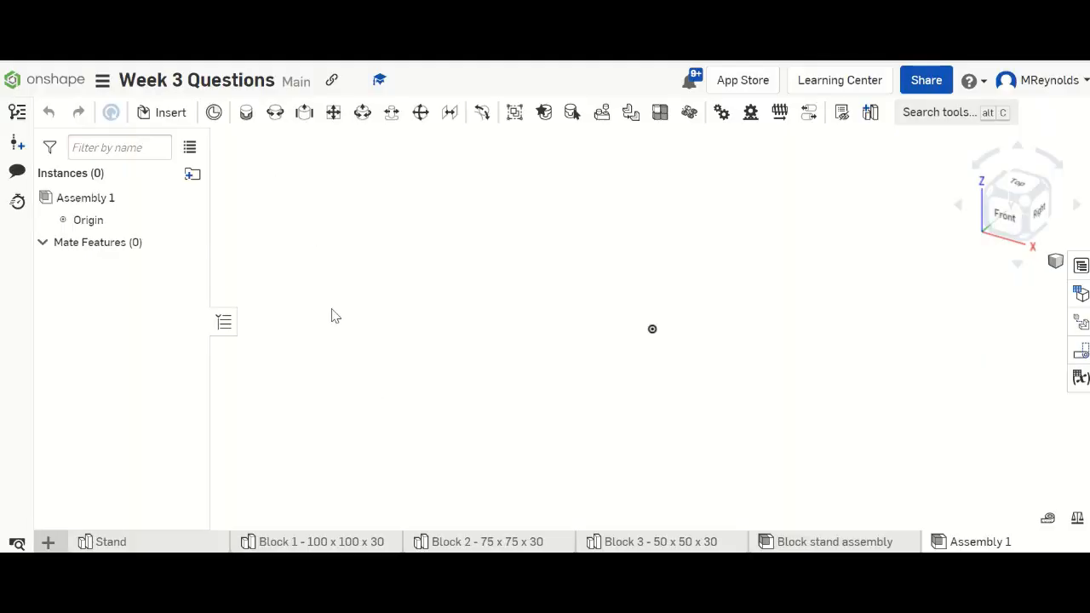
{"action": "left_click", "coordinate": [166, 114]}
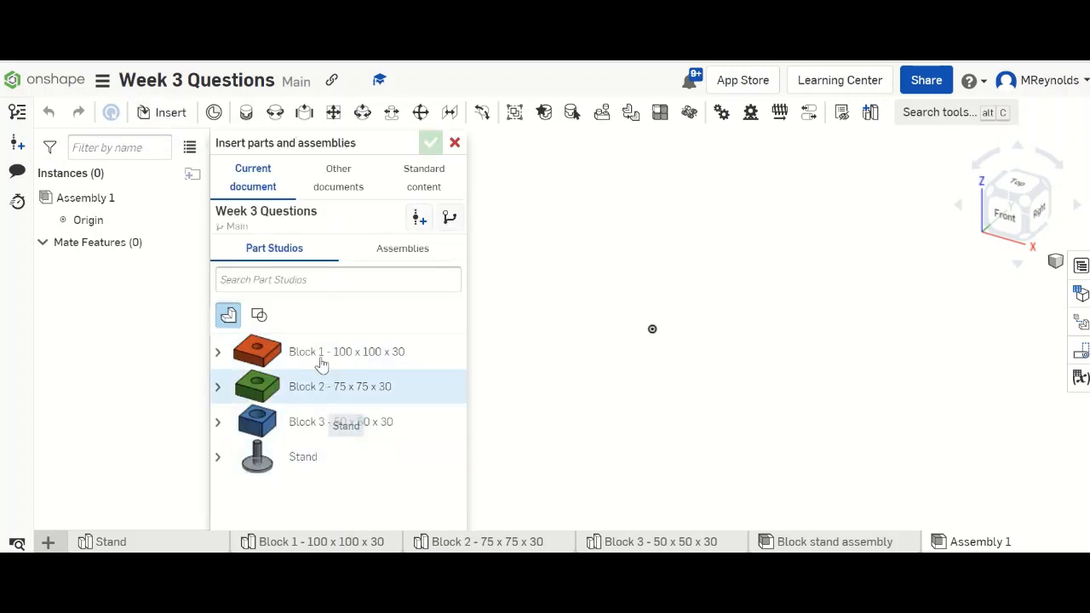
{"action": "left_click", "coordinate": [312, 462]}
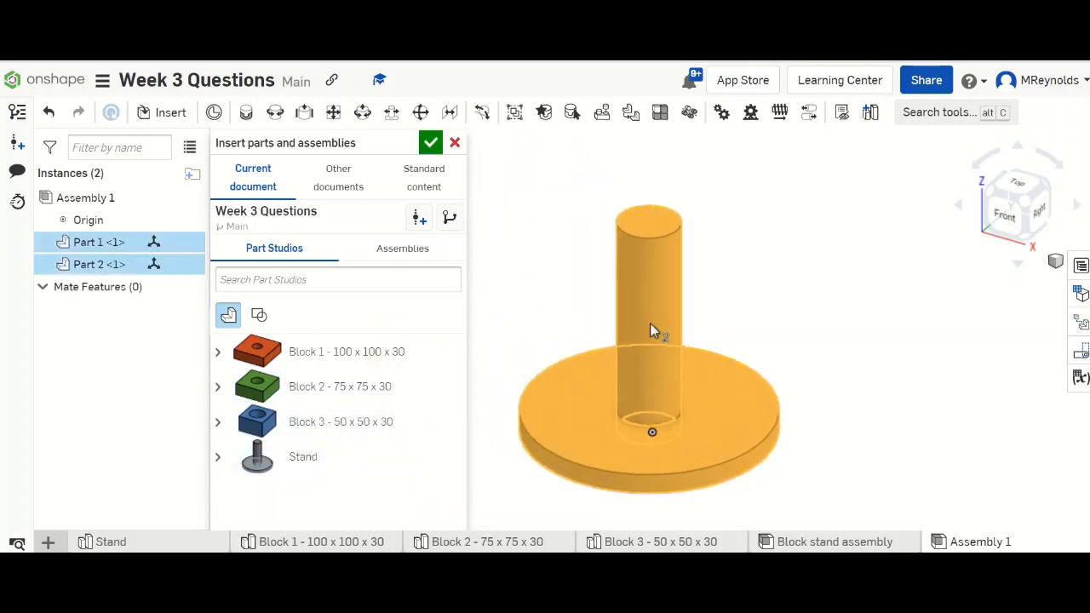
{"action": "left_click", "coordinate": [658, 379]}
{"action": "left_click", "coordinate": [429, 143]}
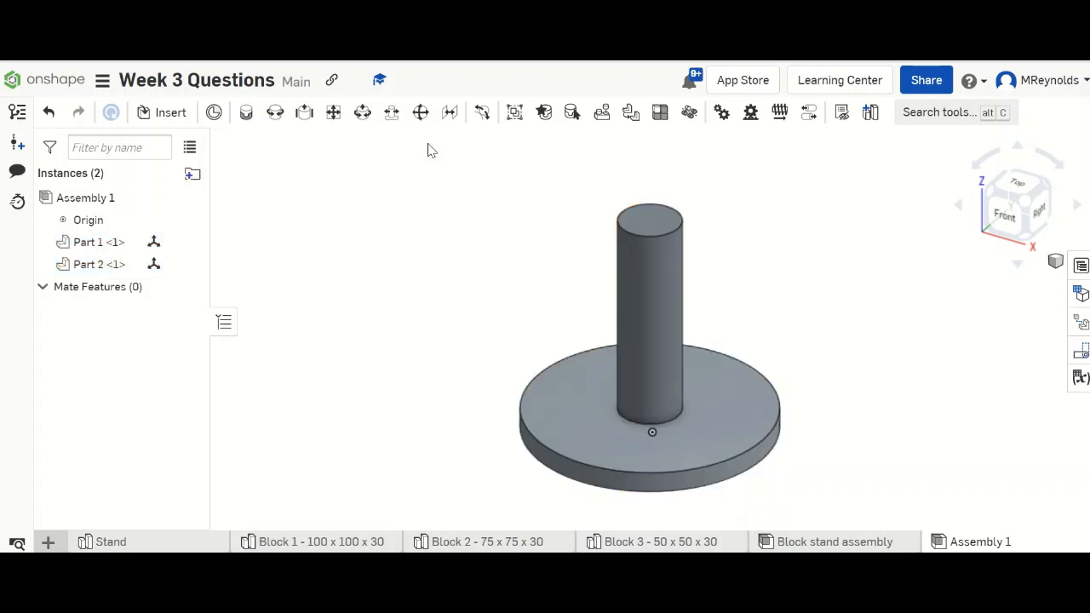
- Fix both stand parts, the round base and the post, in place and test that the post cannot be moved
{"action": "left_click", "coordinate": [1026, 203]}
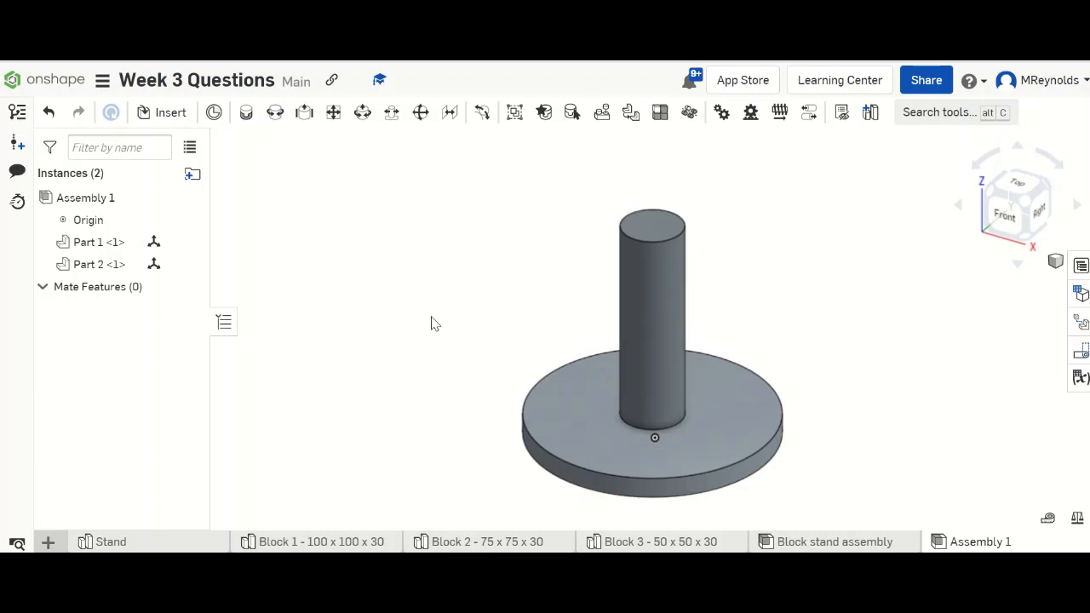
{"action": "scroll", "coordinate": [469, 326], "scroll_direction": "up", "scroll_amount": 1}
{"action": "scroll", "coordinate": [890, 454], "scroll_direction": "down", "scroll_amount": 1}
{"action": "scroll", "coordinate": [899, 474], "scroll_direction": "down", "scroll_amount": 1}
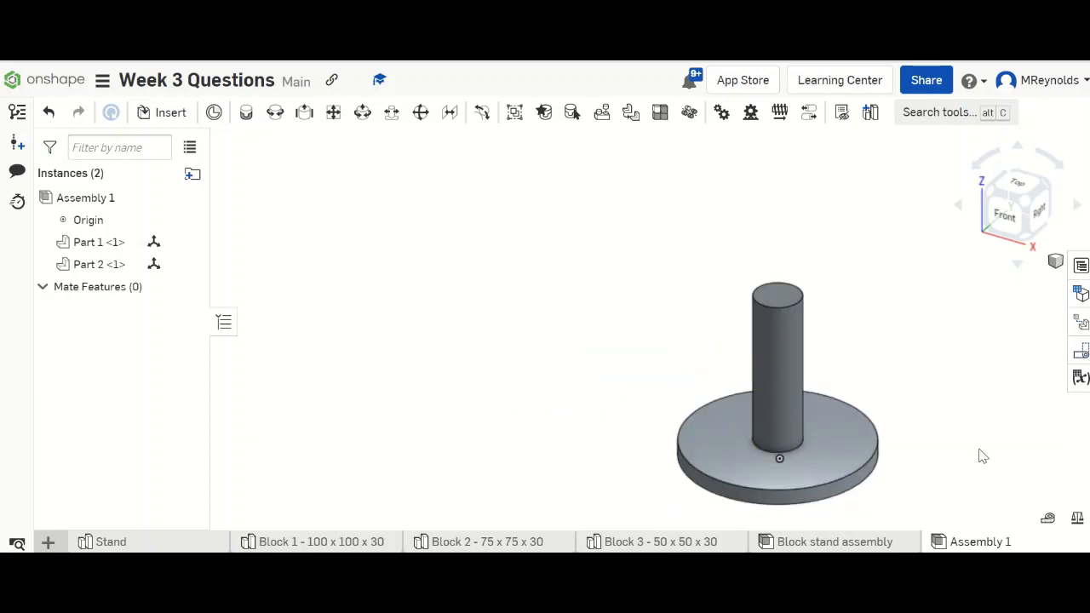
{"action": "middle_click_drag", "start_coordinate": [747, 419], "coordinate": [614, 325]}
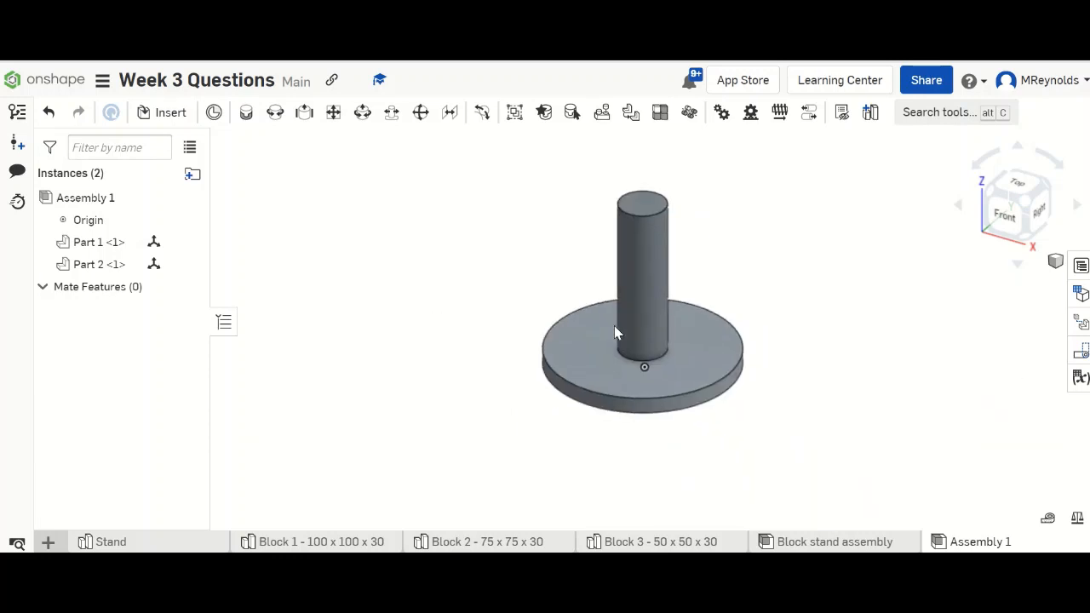
{"action": "left_click", "coordinate": [692, 360]}
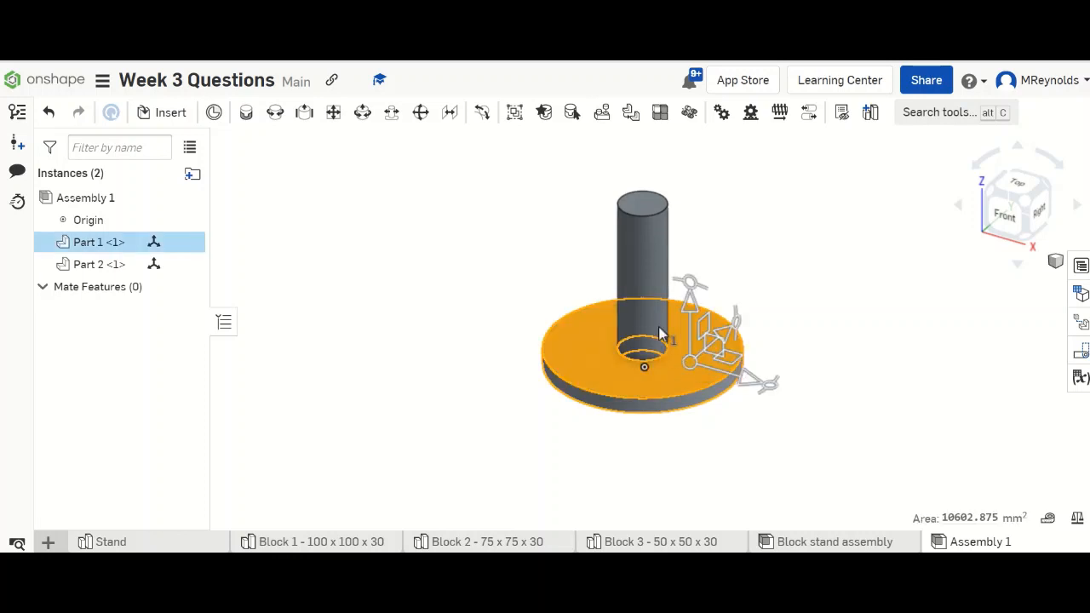
{"action": "left_click", "coordinate": [640, 345]}
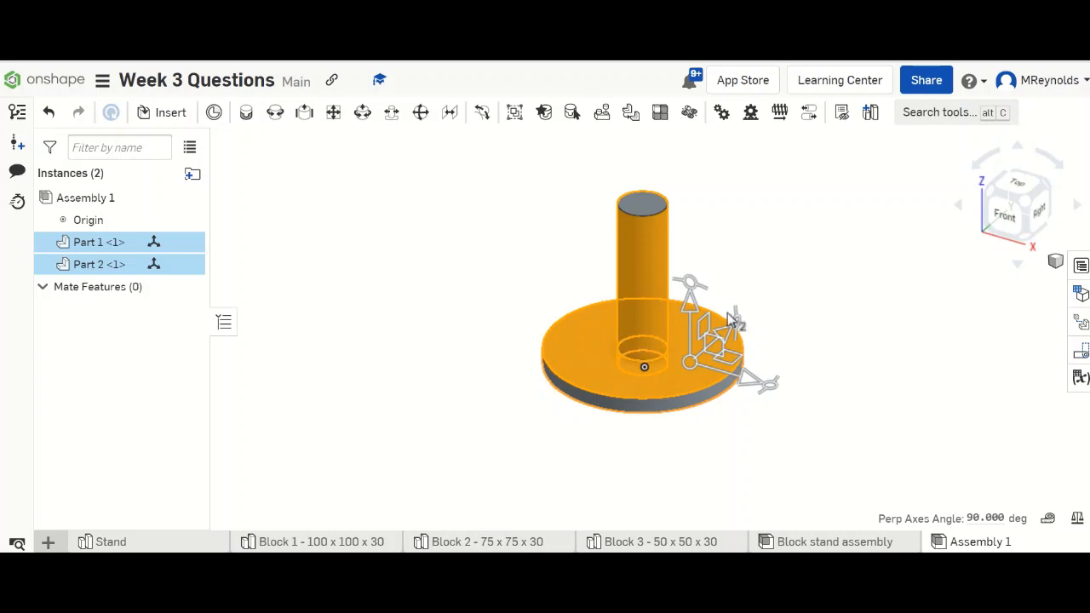
{"action": "right_click", "coordinate": [634, 255]}
{"action": "left_click", "coordinate": [719, 226]}
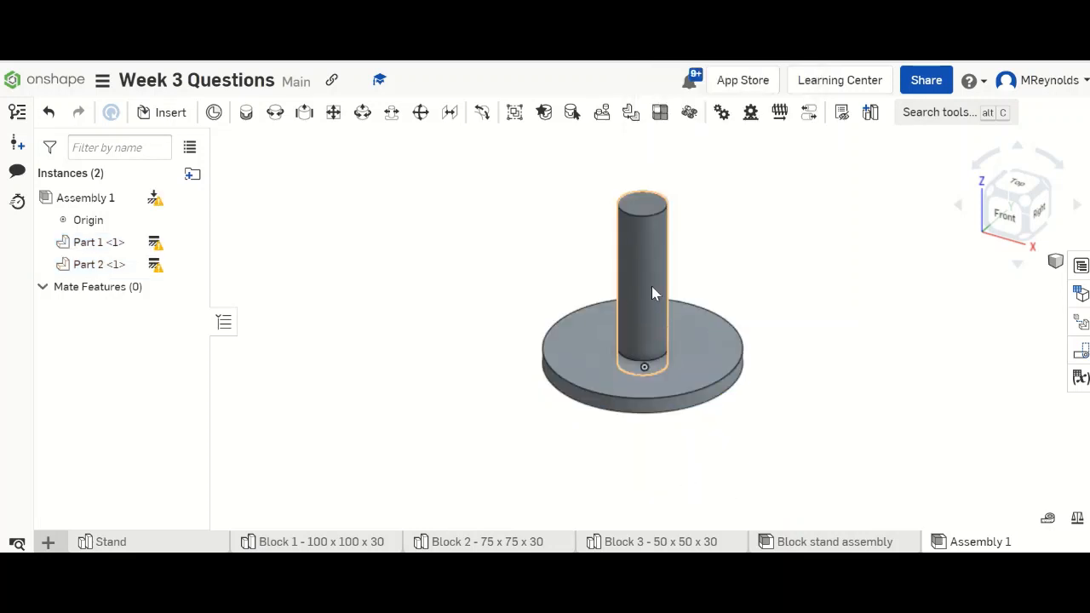
{"action": "mouse_move", "coordinate": [651, 287]}
{"action": "left_mouse_down"}
{"action": "mouse_move", "coordinate": [690, 275]}
{"action": "mouse_move", "coordinate": [581, 299]}
{"action": "mouse_move", "coordinate": [725, 287]}
{"action": "left_mouse_up"}
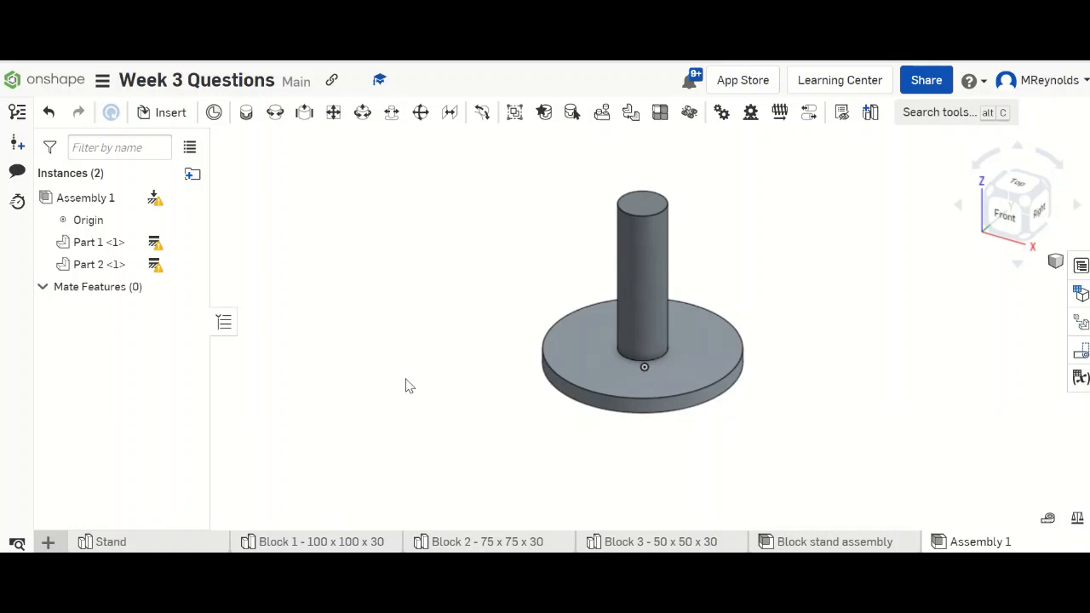
- Insert Block 1 - 100 x 100 x 30 and place it beside the stand
{"action": "left_click", "coordinate": [161, 113]}
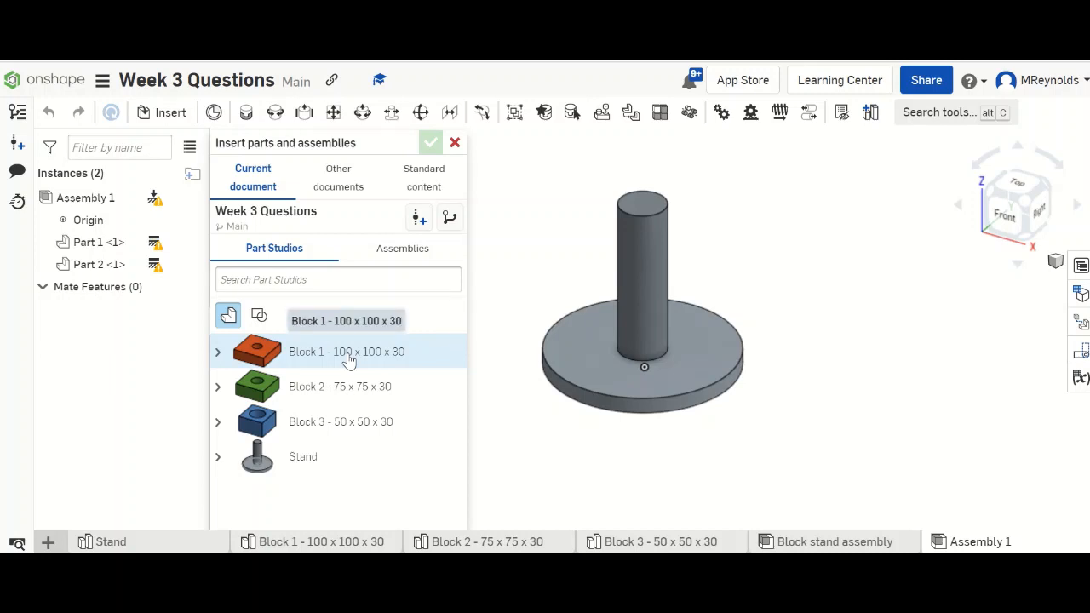
{"action": "left_click", "coordinate": [349, 359]}
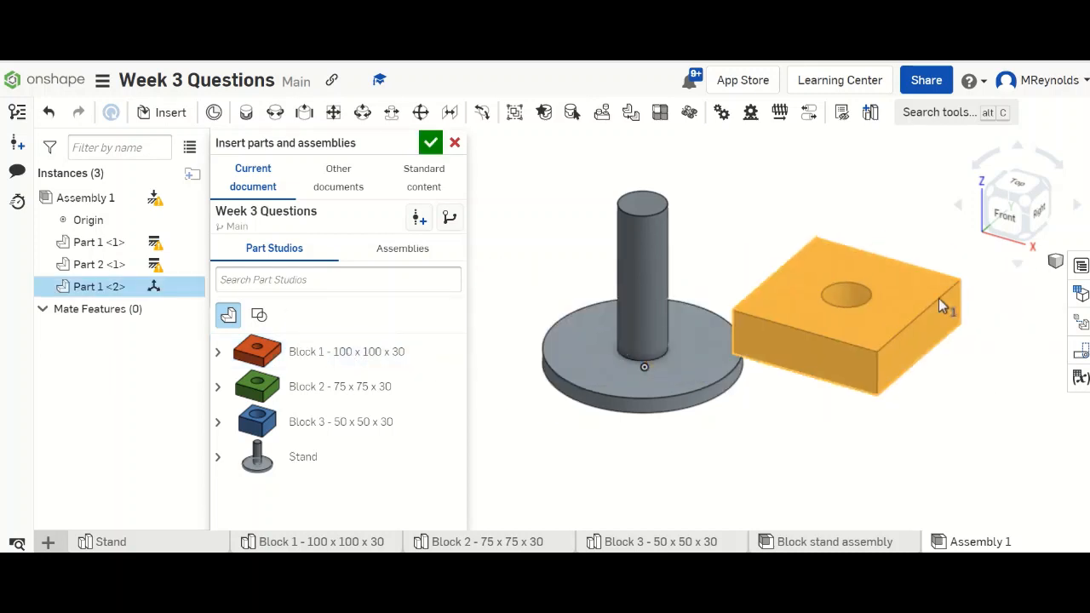
{"action": "left_click", "coordinate": [847, 298]}
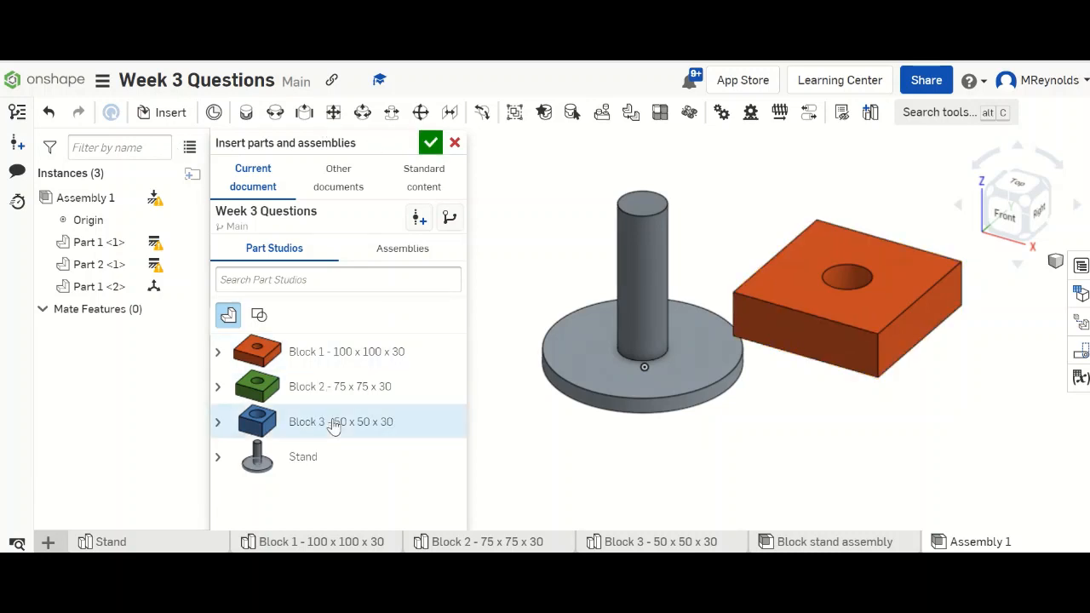
{"action": "left_click", "coordinate": [431, 143]}
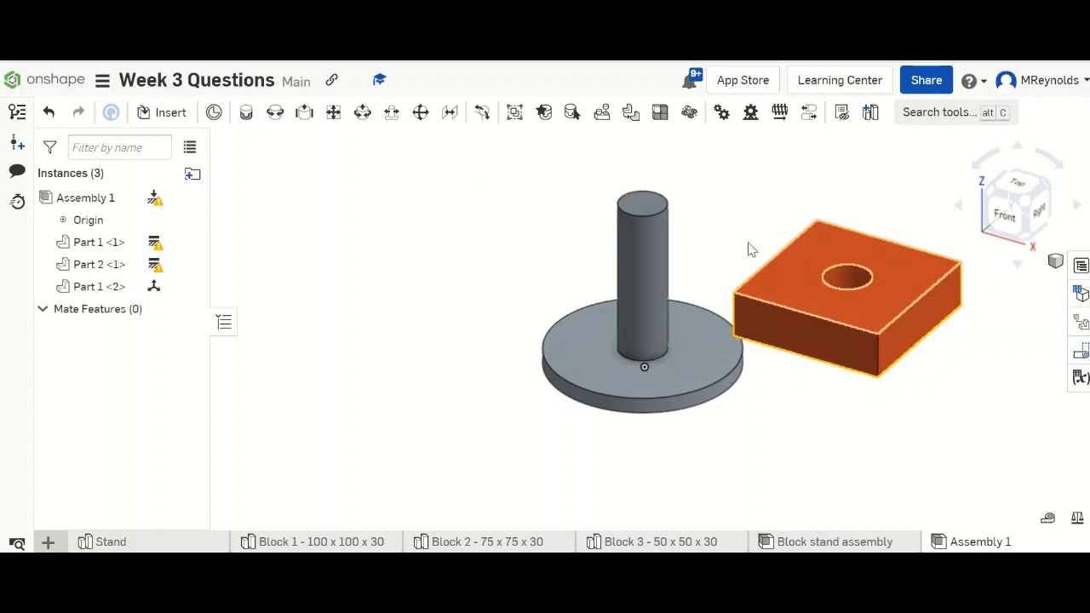
- Add a Fastened mate joining the underside centre of the orange block's hole to the centre of the base's hole at its upper face
{"action": "left_click", "coordinate": [246, 114]}
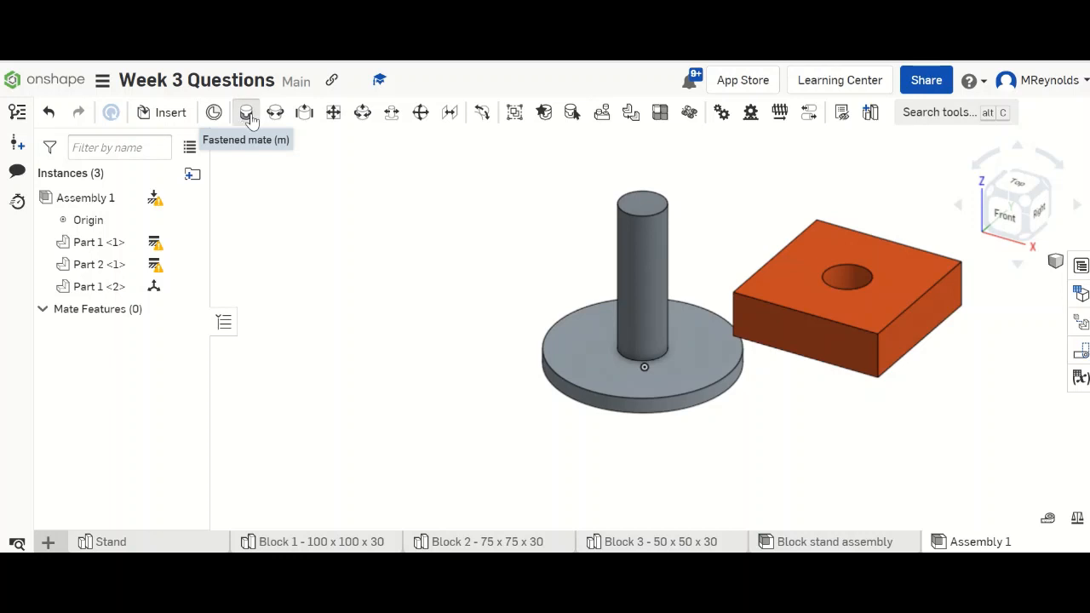
{"action": "right_click_drag", "start_coordinate": [927, 384], "coordinate": [920, 325]}
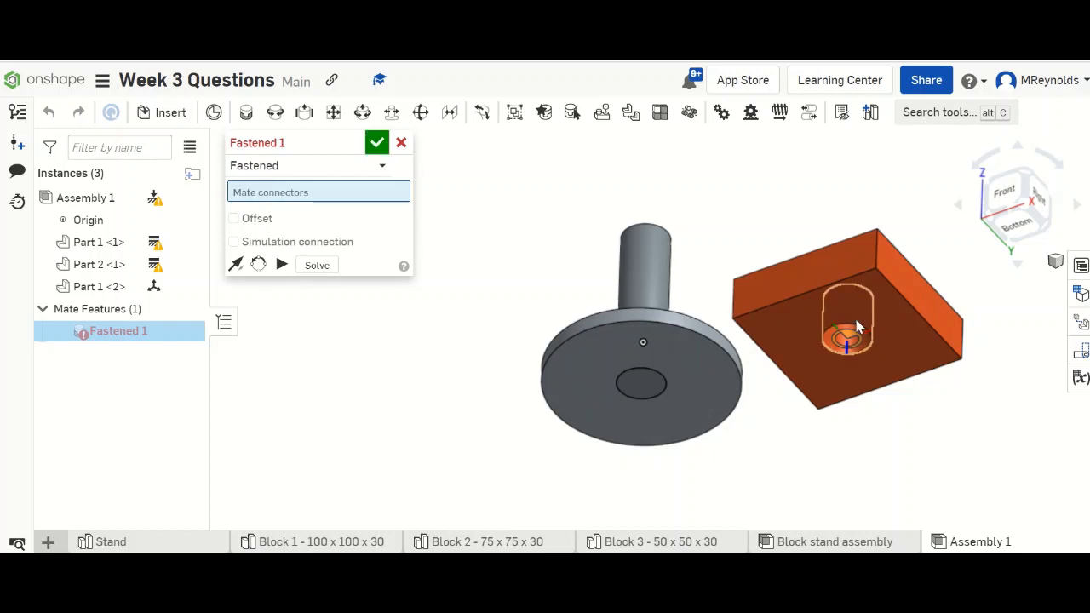
{"action": "left_click", "coordinate": [855, 349]}
{"action": "right_click_drag", "start_coordinate": [853, 357], "coordinate": [636, 371]}
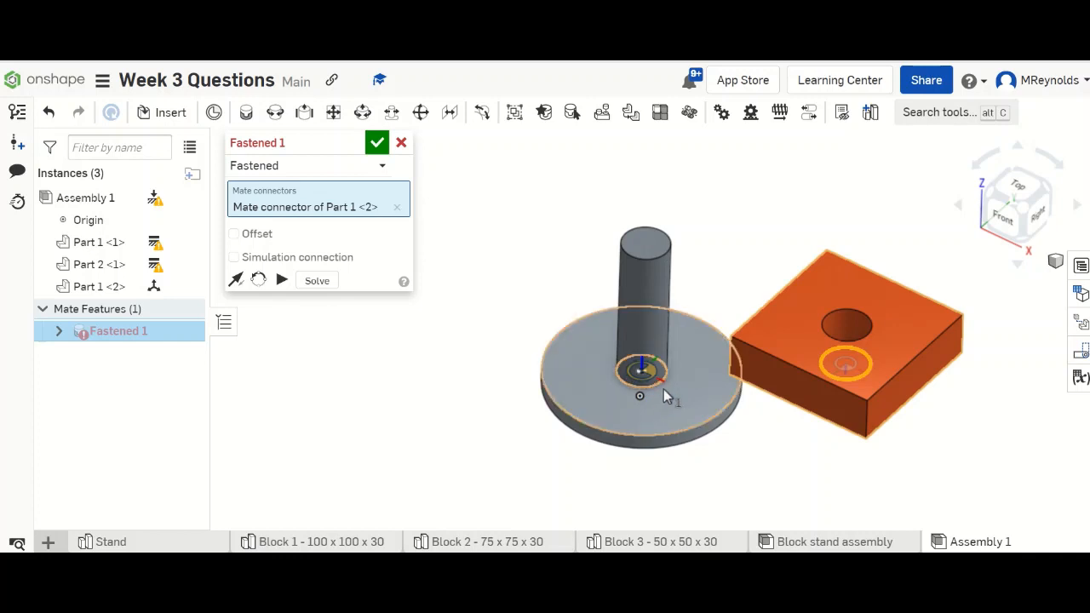
{"action": "scroll", "coordinate": [689, 395], "scroll_direction": "up", "scroll_amount": 1}
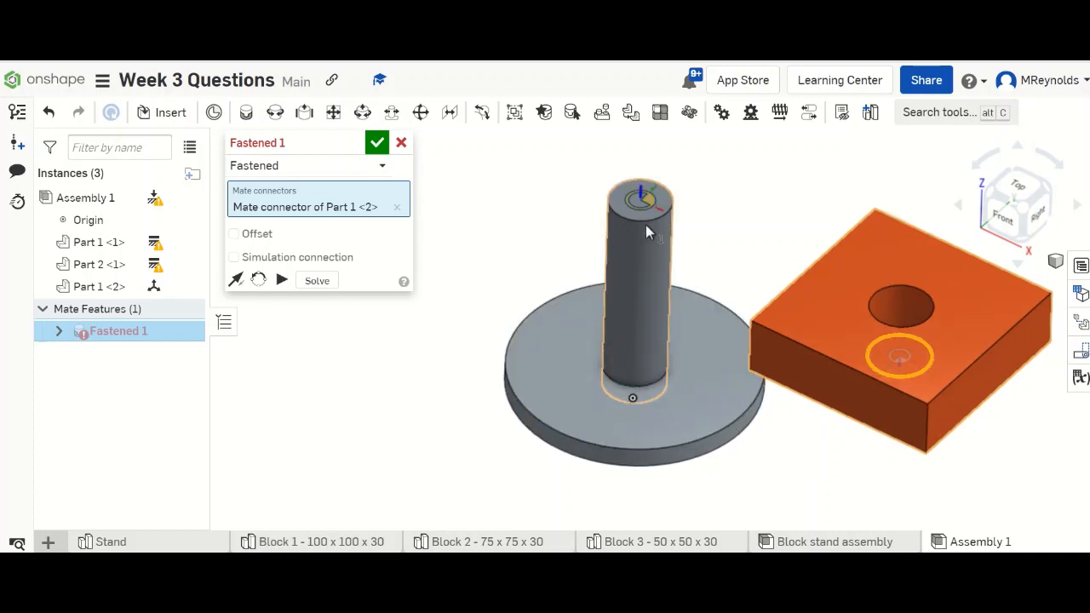
{"action": "left_click", "coordinate": [651, 386]}
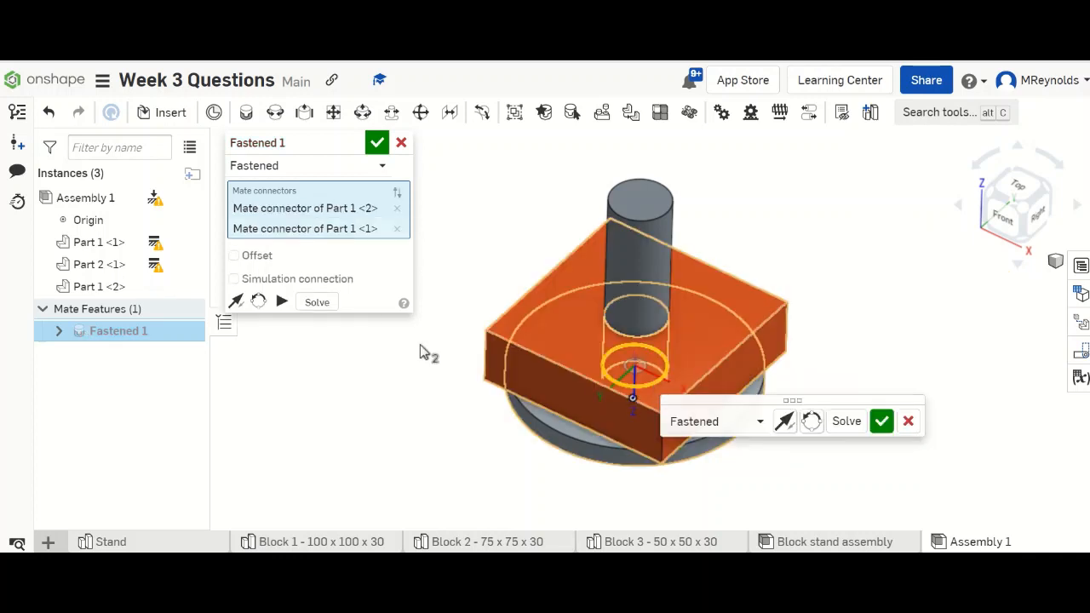
{"action": "left_click", "coordinate": [375, 143]}
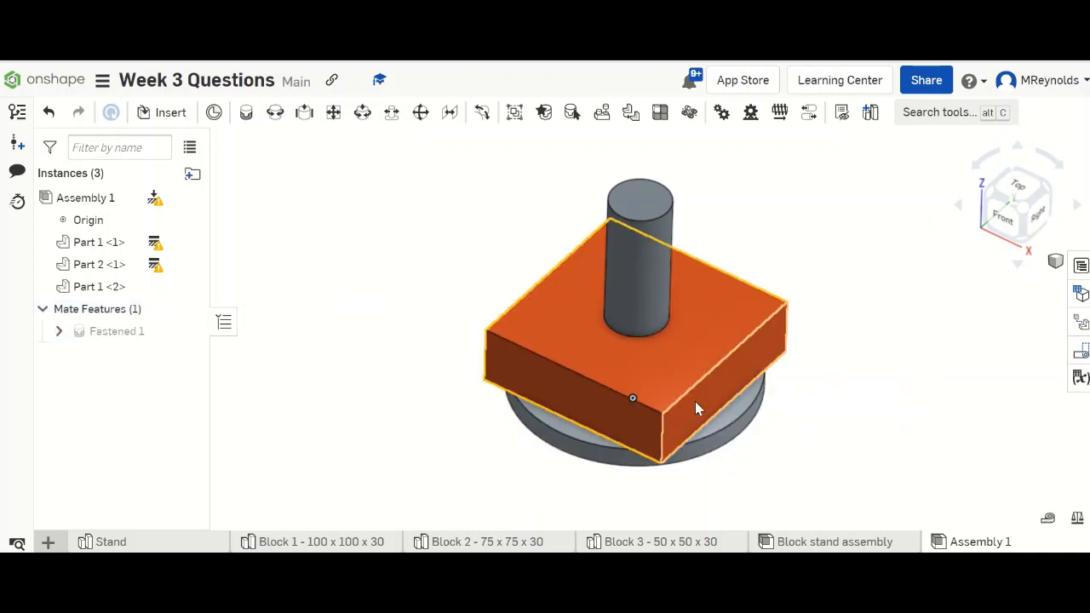
{"action": "left_click", "coordinate": [246, 116]}
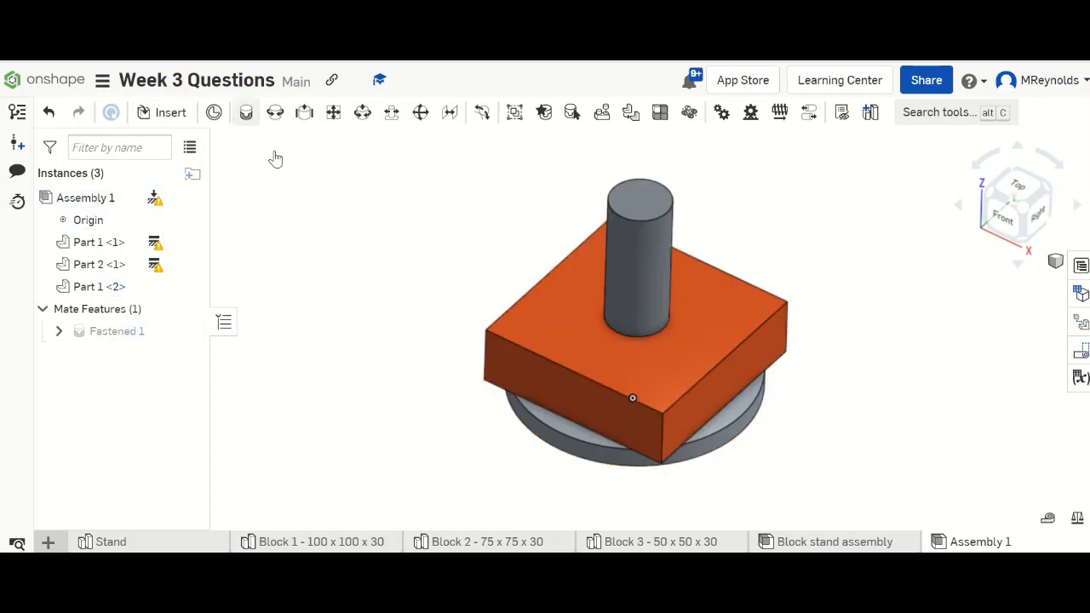
{"action": "mouse_move", "coordinate": [128, 357]}
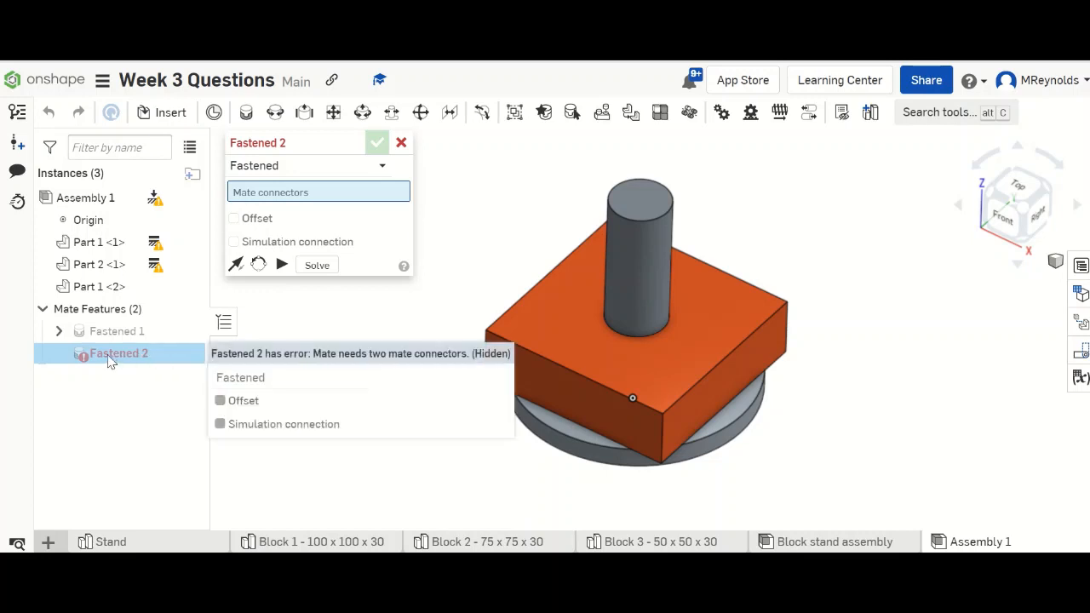
{"action": "mouse_move", "coordinate": [83, 361]}
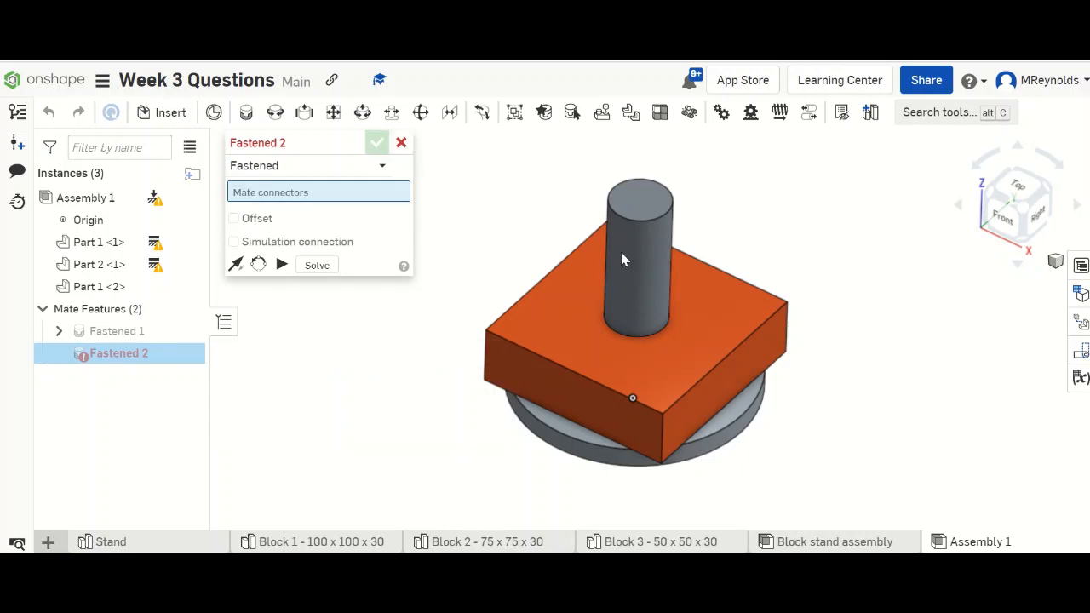
{"action": "left_click", "coordinate": [402, 143]}
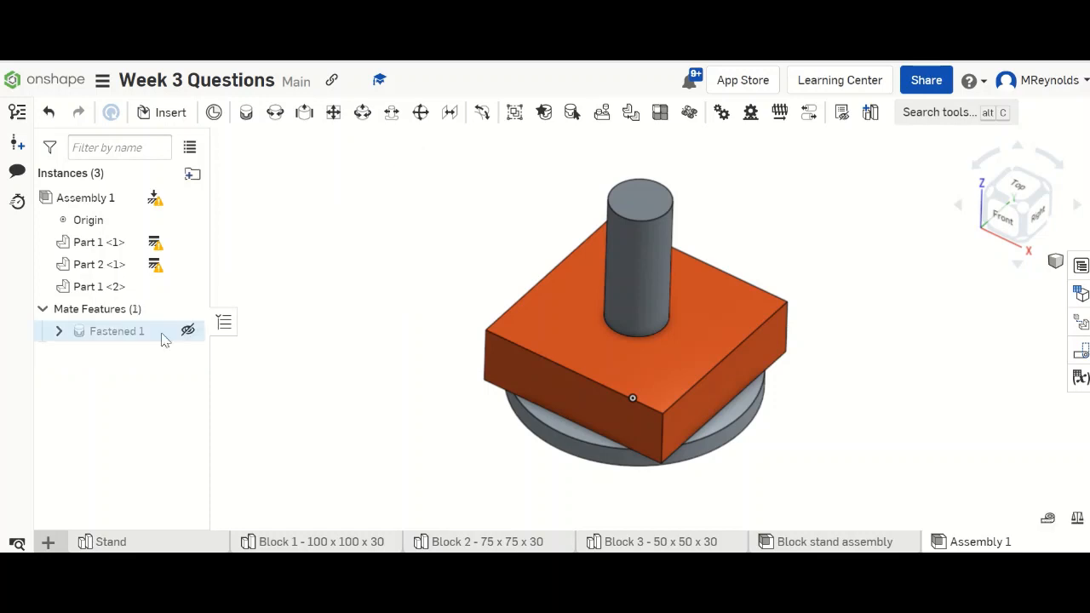
{"action": "left_click", "coordinate": [112, 335]}
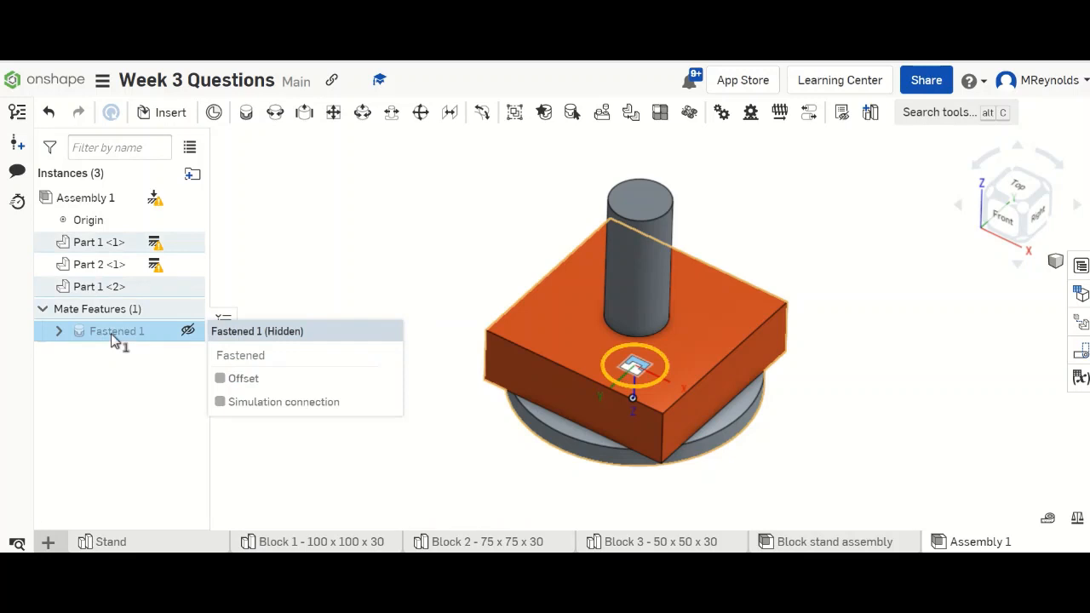
{"action": "key", "text": "Delete"}
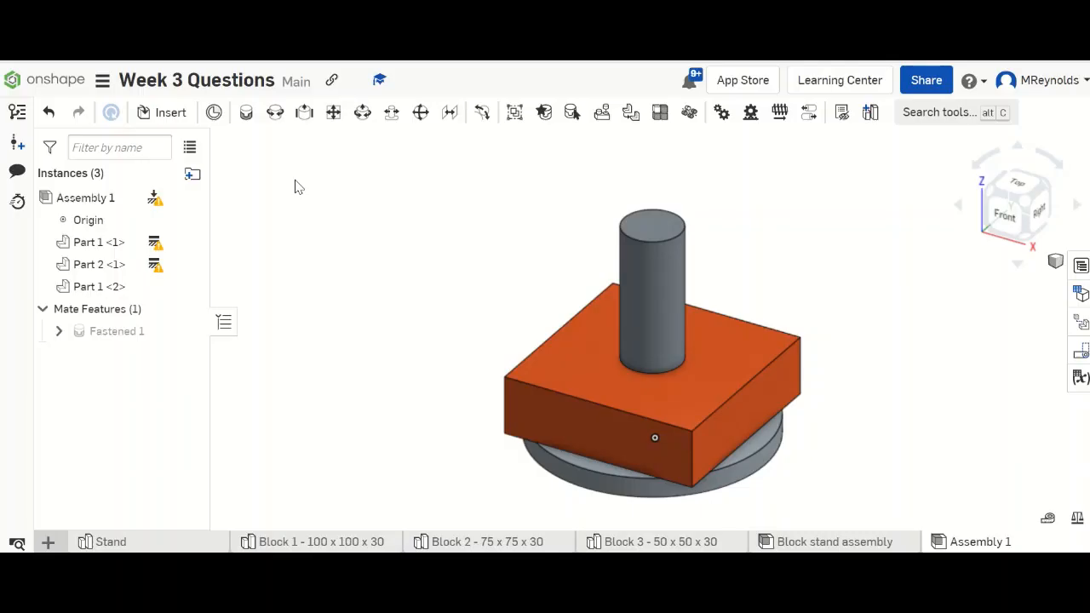
- Insert Block 2 - 75 x 75 x 30 and place it beside the stand
{"action": "left_click", "coordinate": [177, 119]}
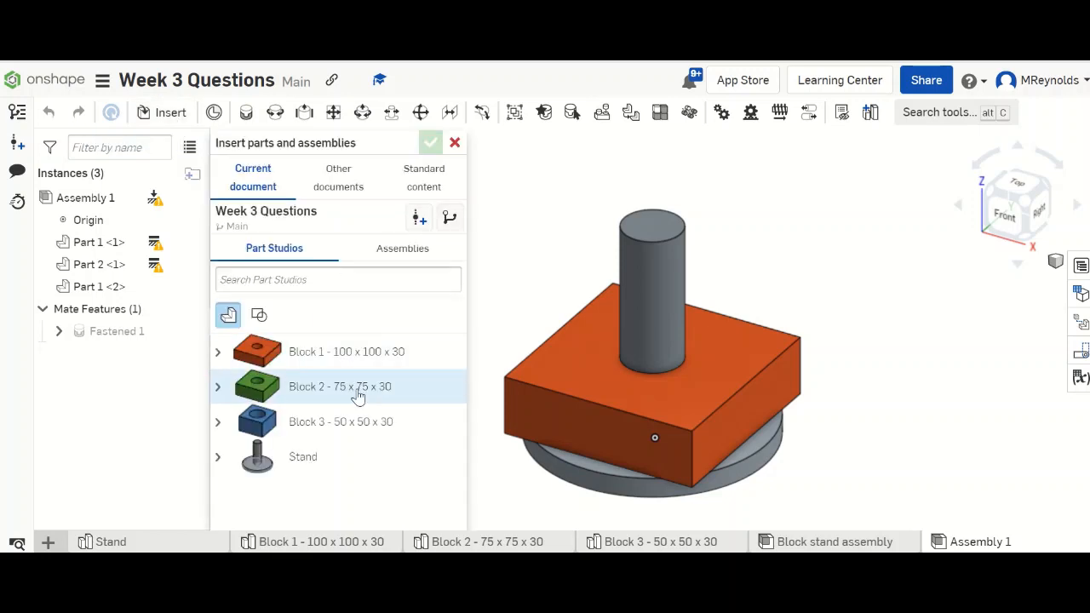
{"action": "left_click", "coordinate": [358, 387]}
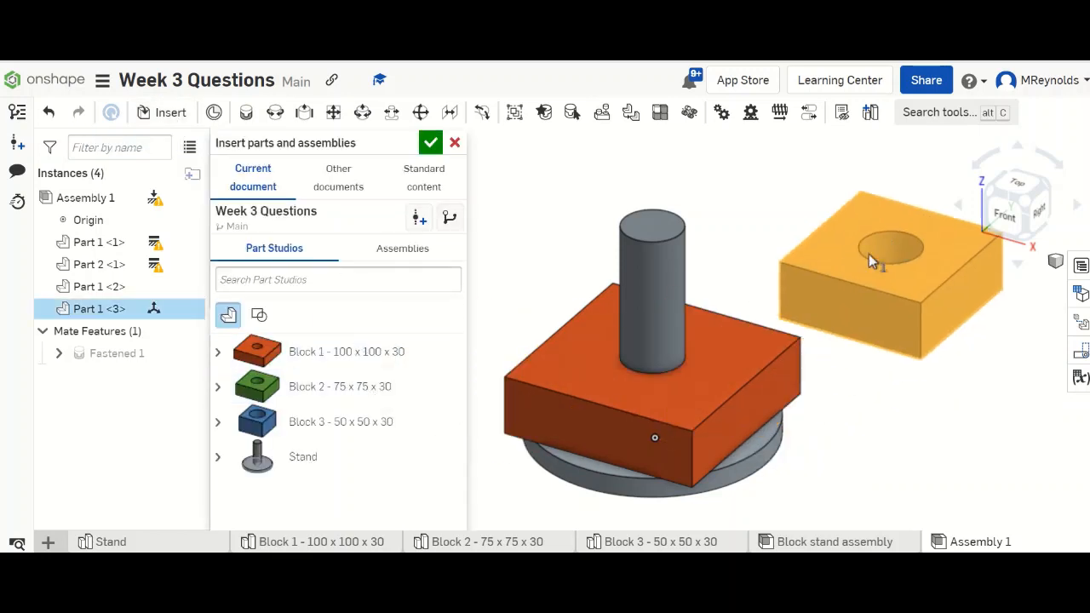
{"action": "left_click", "coordinate": [843, 252]}
{"action": "left_click", "coordinate": [430, 143]}
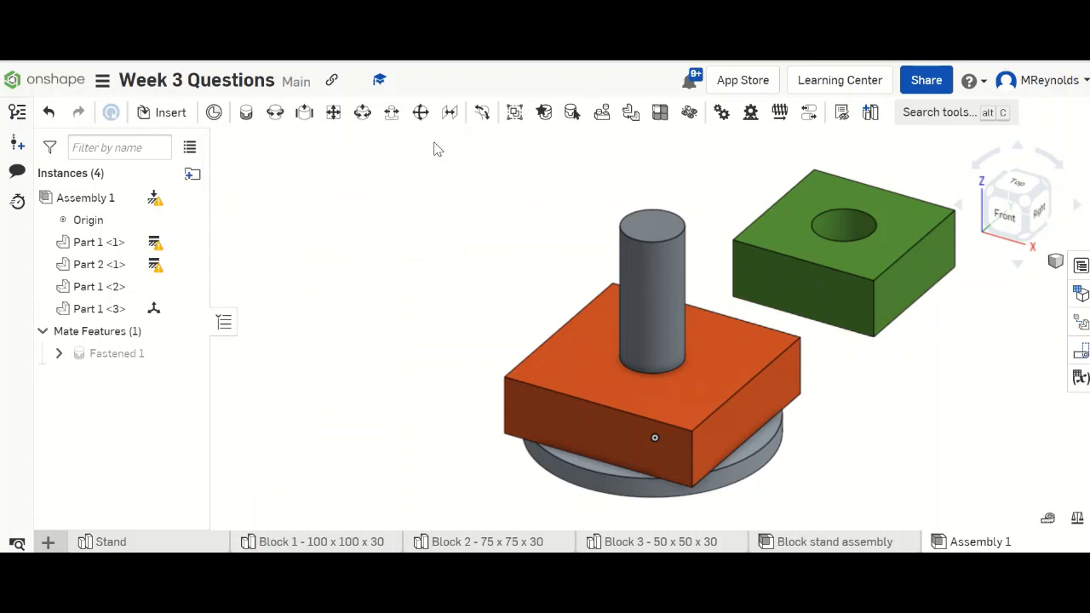
- Add a Revolute mate joining the underside centre of the green block's hole to the centre of the orange block's hole at its upper face
{"action": "left_click", "coordinate": [275, 116]}
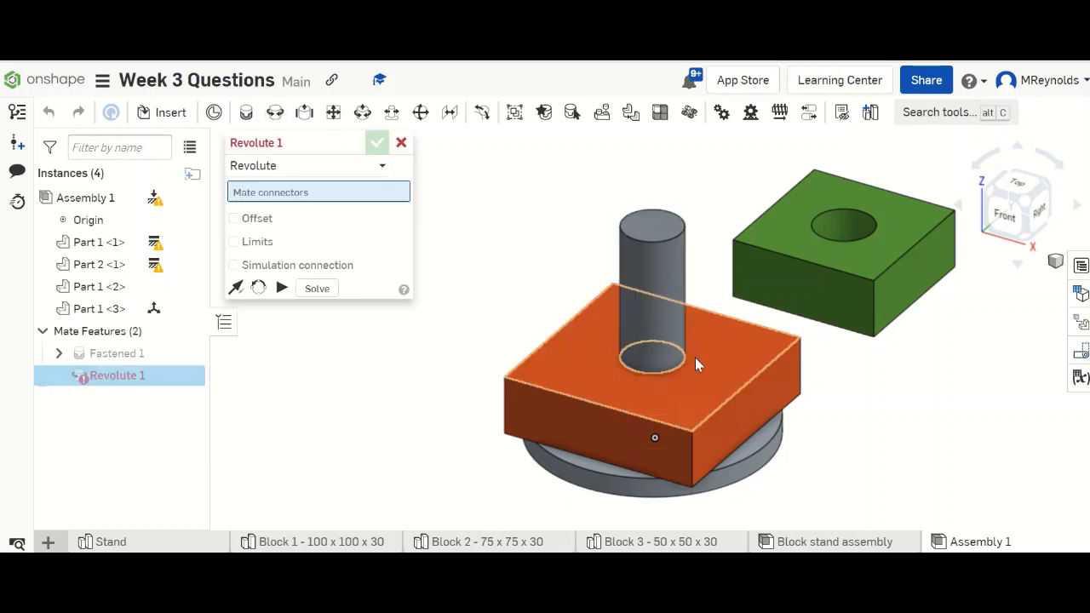
{"action": "right_click_drag", "start_coordinate": [824, 348], "coordinate": [848, 288]}
{"action": "left_click", "coordinate": [846, 338]}
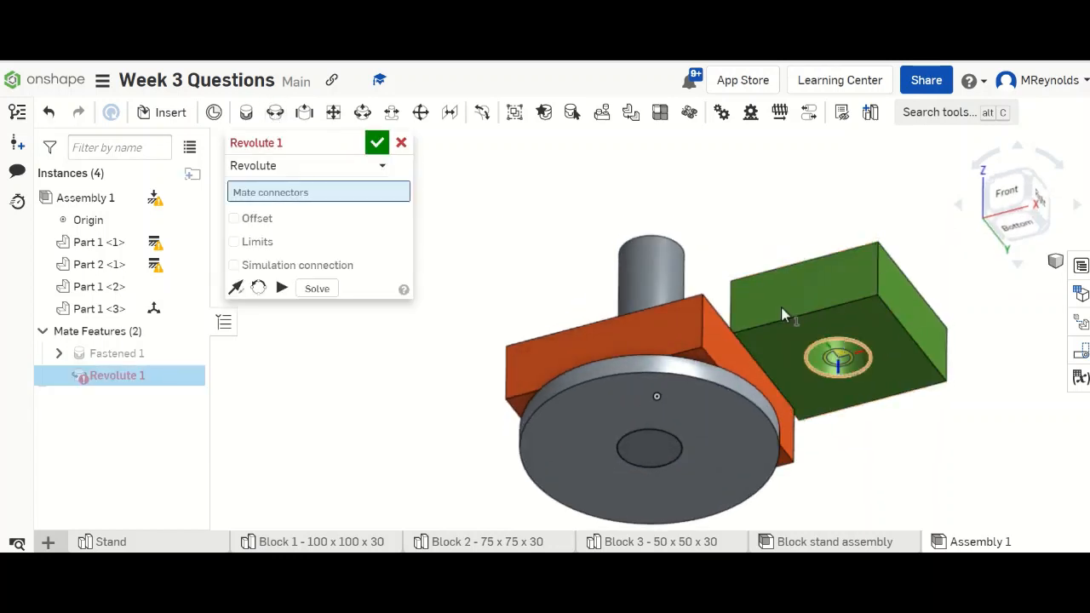
{"action": "right_click_drag", "start_coordinate": [767, 324], "coordinate": [735, 336]}
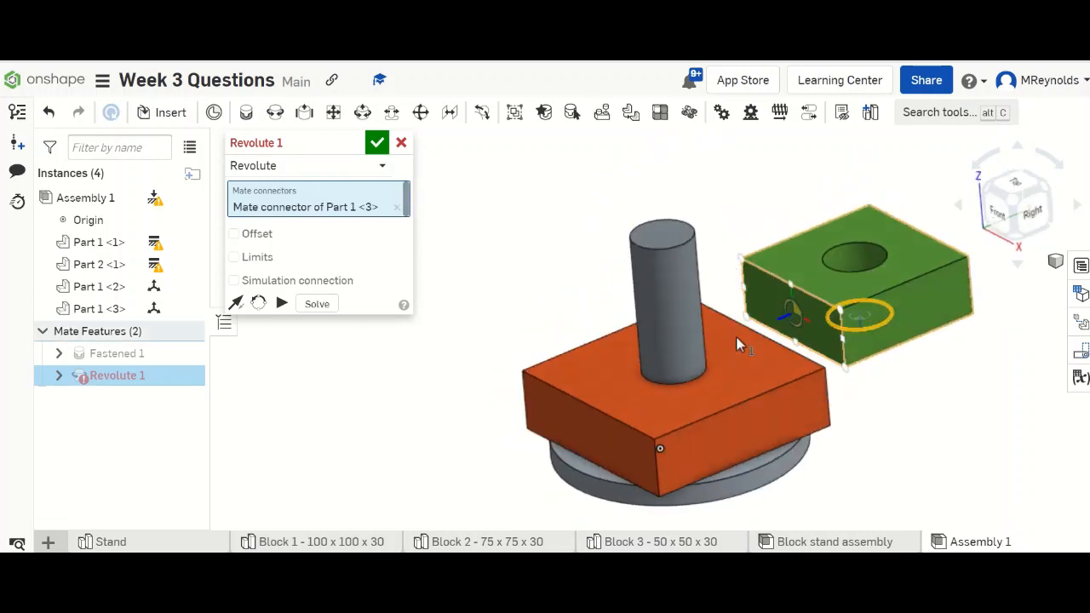
{"action": "left_click", "coordinate": [691, 383]}
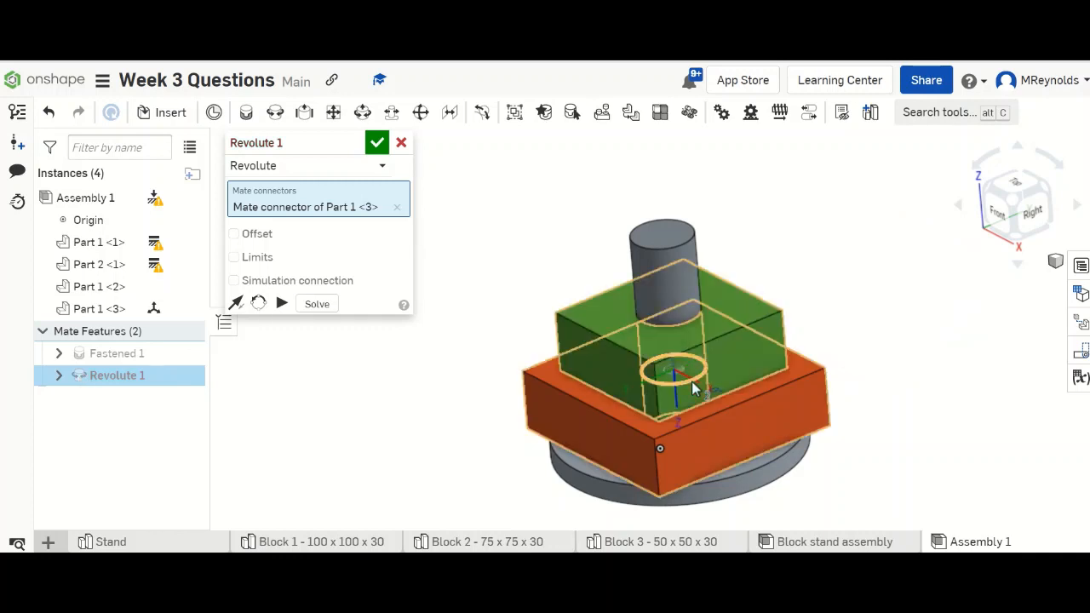
{"action": "left_click", "coordinate": [378, 143]}
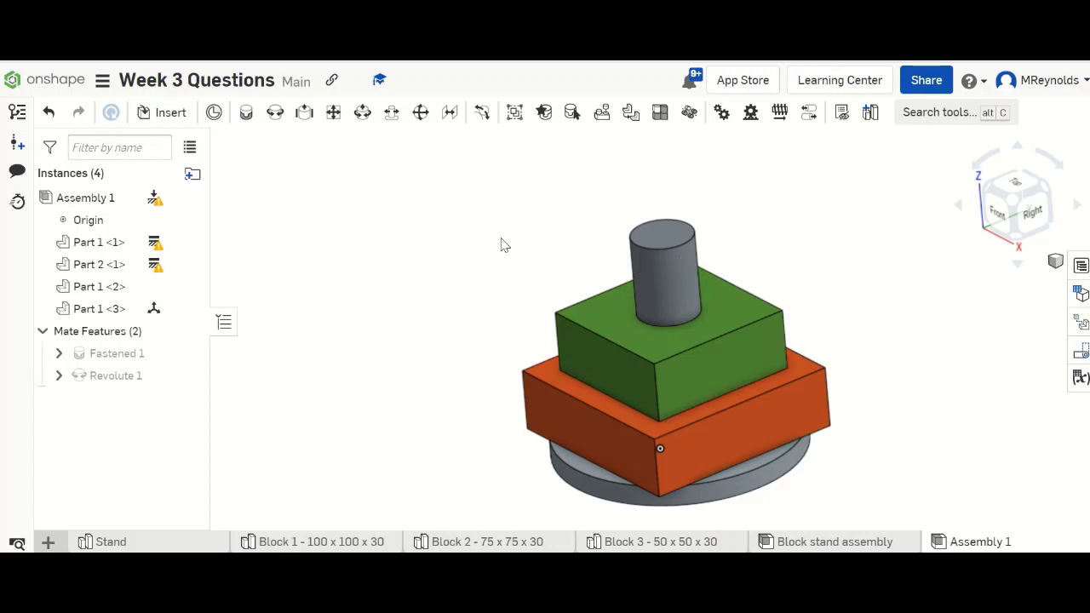
- Rotate the green block back and forth about the post to test the Revolute mate
{"action": "left_click", "coordinate": [1013, 202]}
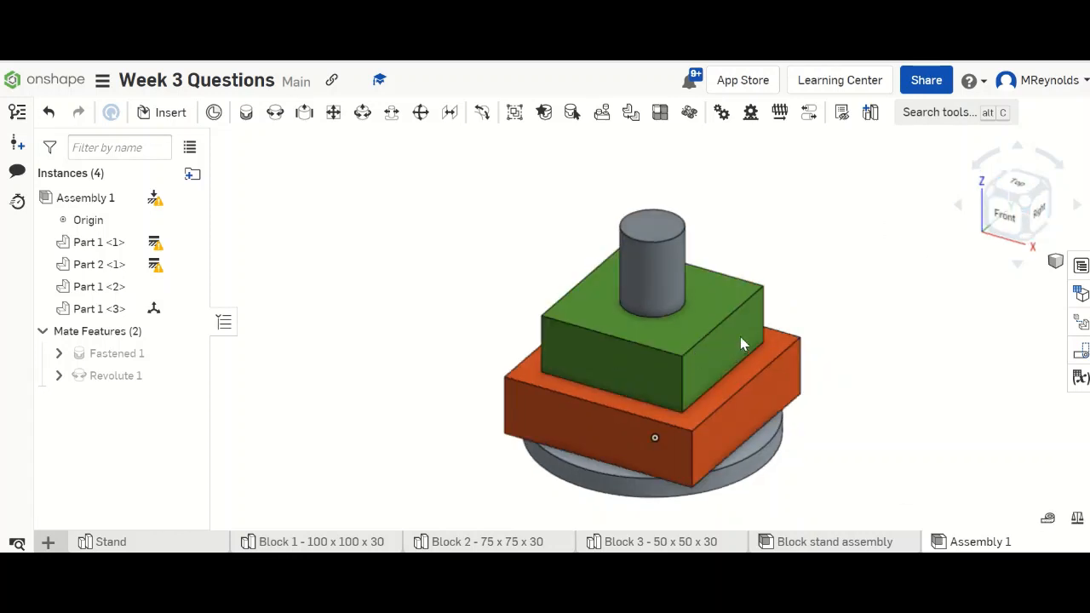
{"action": "left_click_drag", "start_coordinate": [586, 320], "coordinate": [709, 332]}
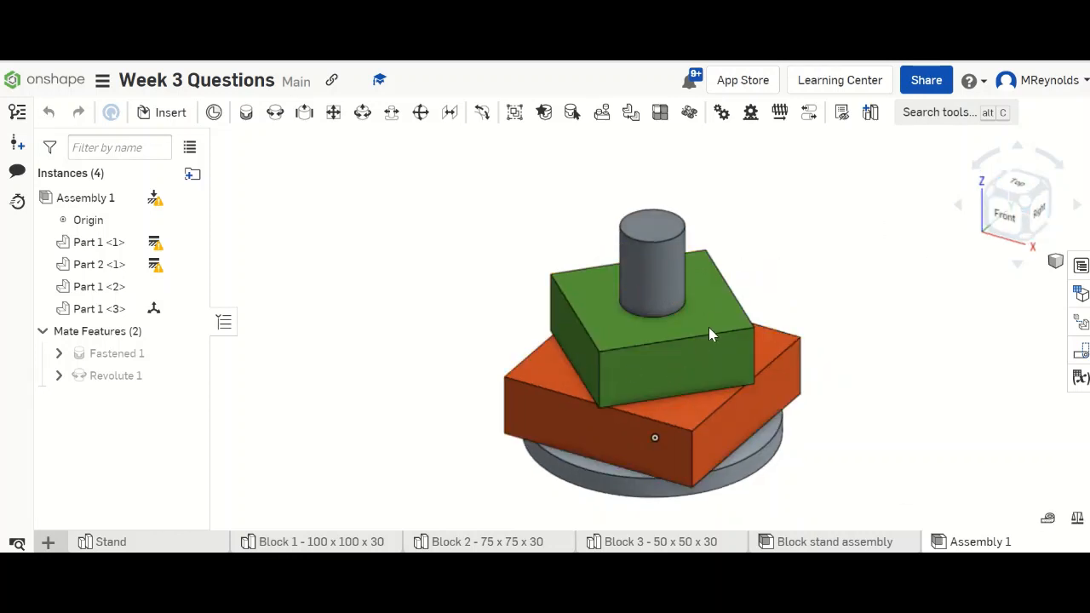
{"action": "left_click_drag", "start_coordinate": [647, 362], "coordinate": [628, 366]}
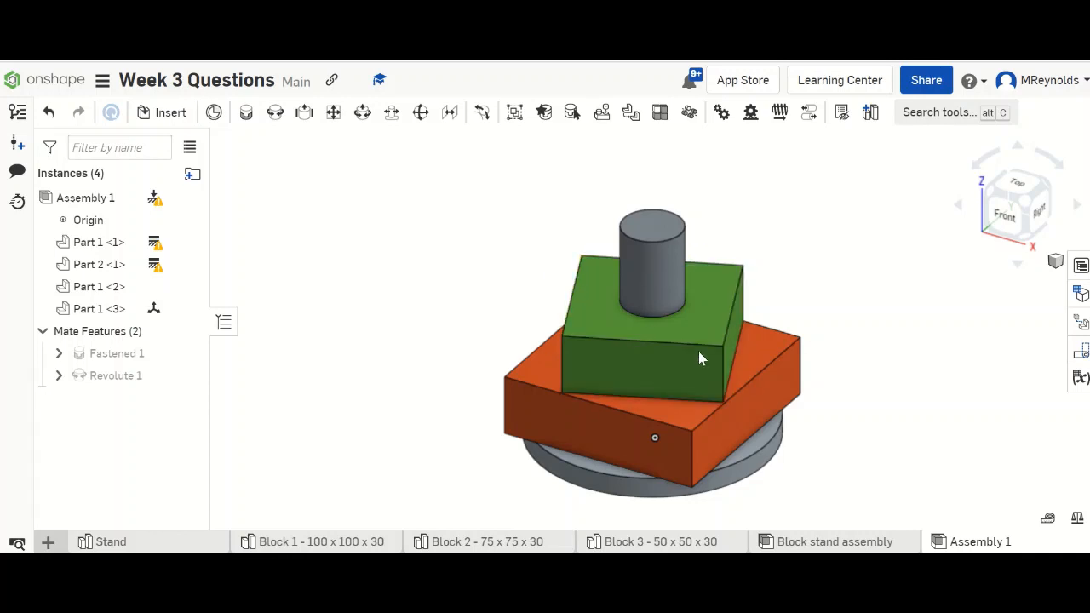
{"action": "left_click_drag", "start_coordinate": [710, 295], "coordinate": [590, 349]}
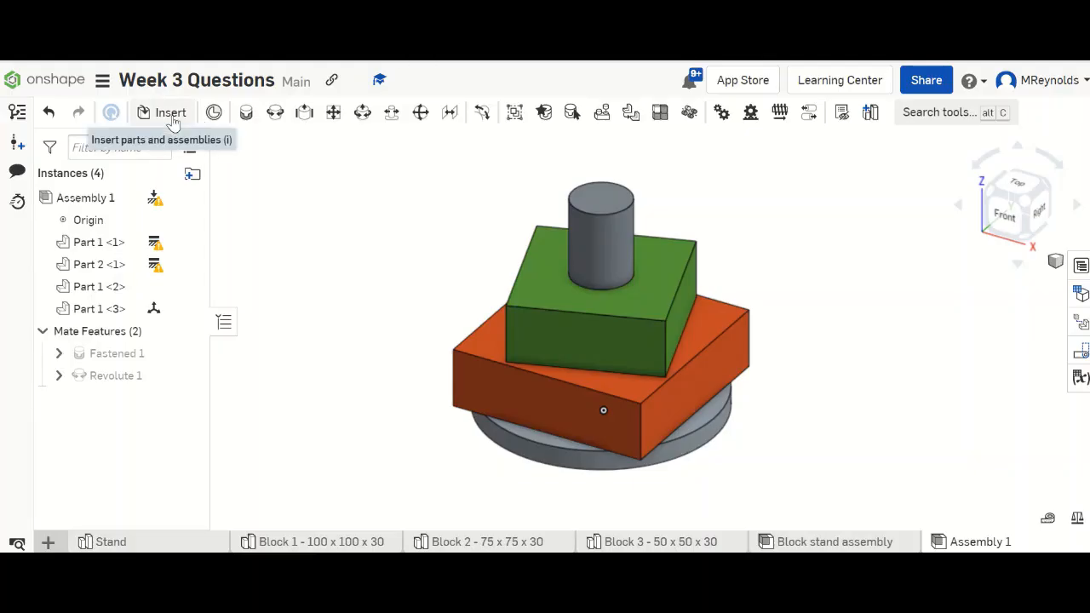
- Insert Block 3 - 50 x 50 x 30 and place it beside the stacked blocks
{"action": "left_click", "coordinate": [169, 114]}
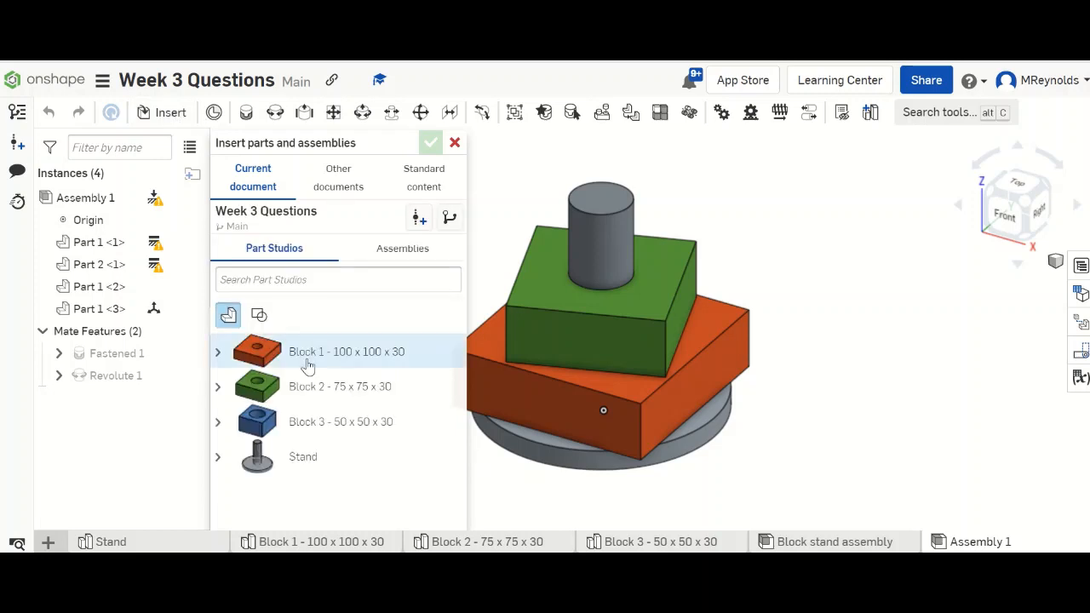
{"action": "left_click", "coordinate": [336, 428]}
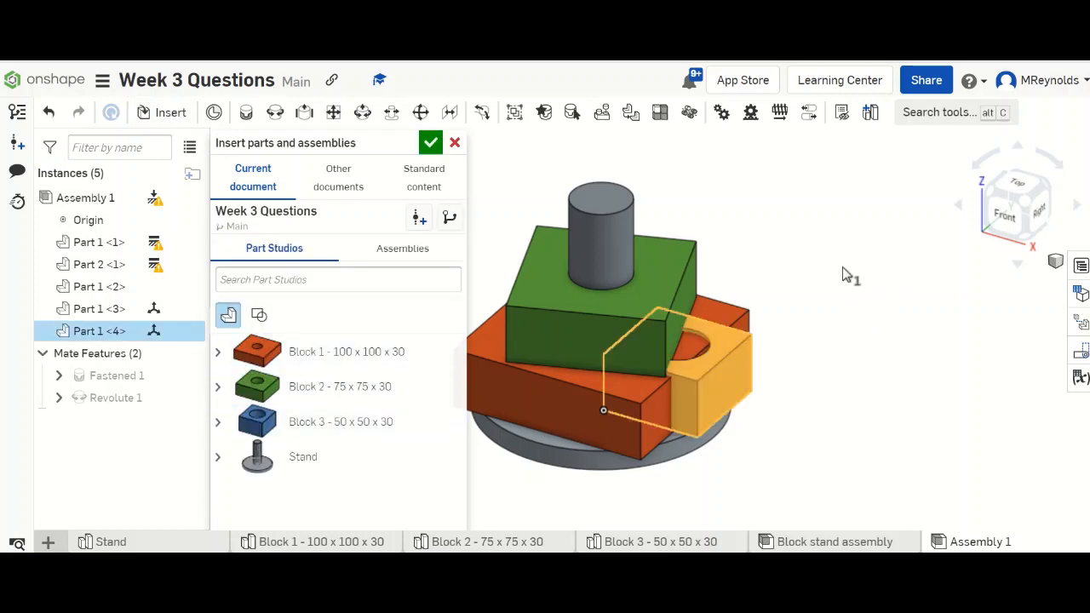
{"action": "left_click", "coordinate": [824, 281]}
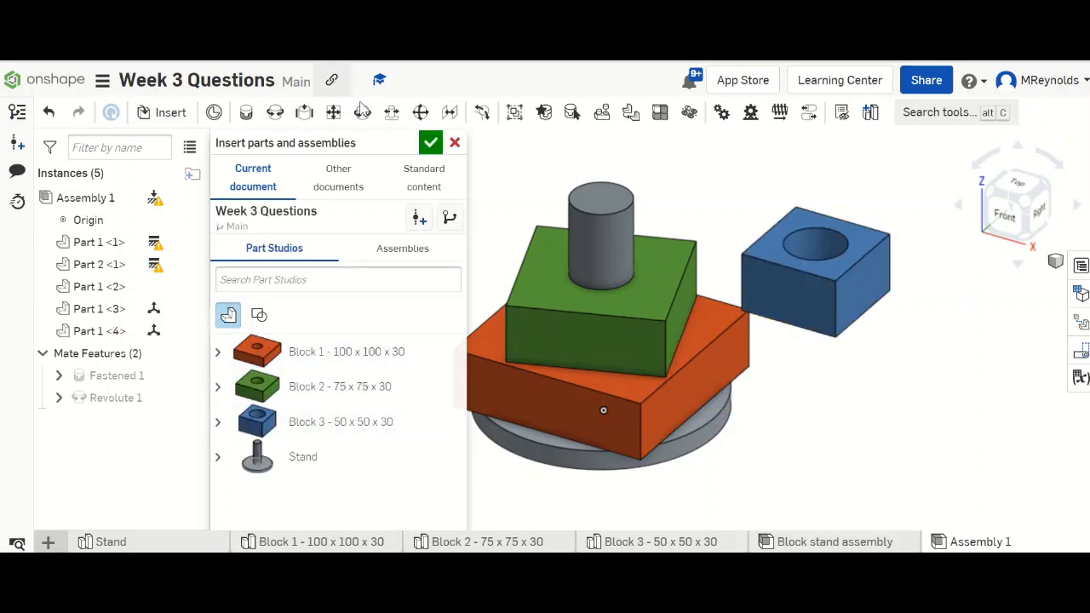
{"action": "left_click", "coordinate": [431, 143]}
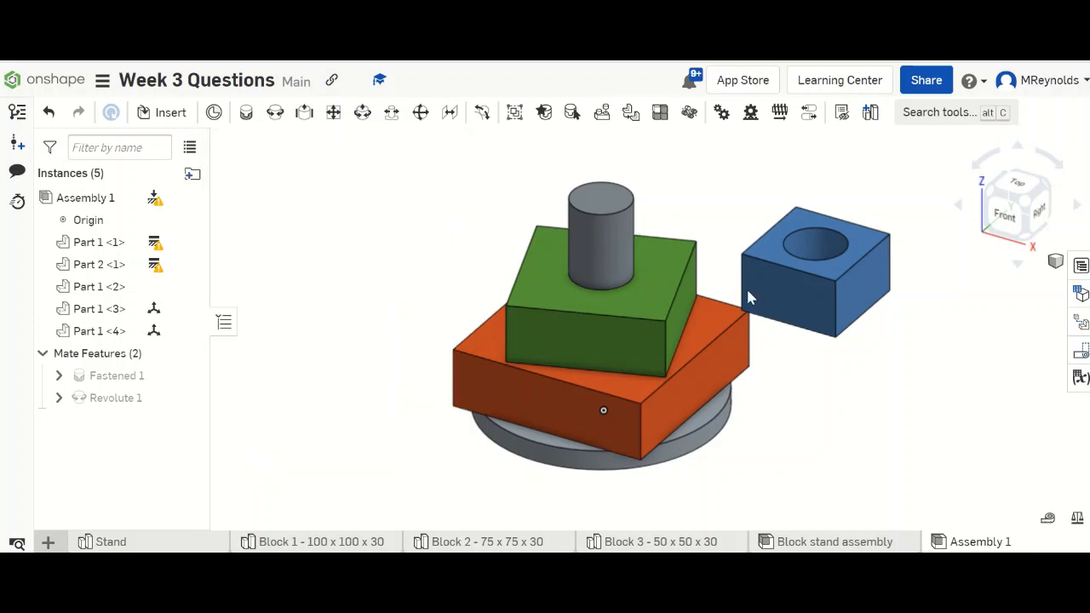
- Start a Slider mate joining the upper centre of the blue block's hole to the centre of the post's top face
{"action": "left_click", "coordinate": [304, 113]}
{"action": "right_click_drag", "start_coordinate": [809, 293], "coordinate": [805, 242]}
{"action": "right_click_drag", "start_coordinate": [594, 230], "coordinate": [602, 296]}
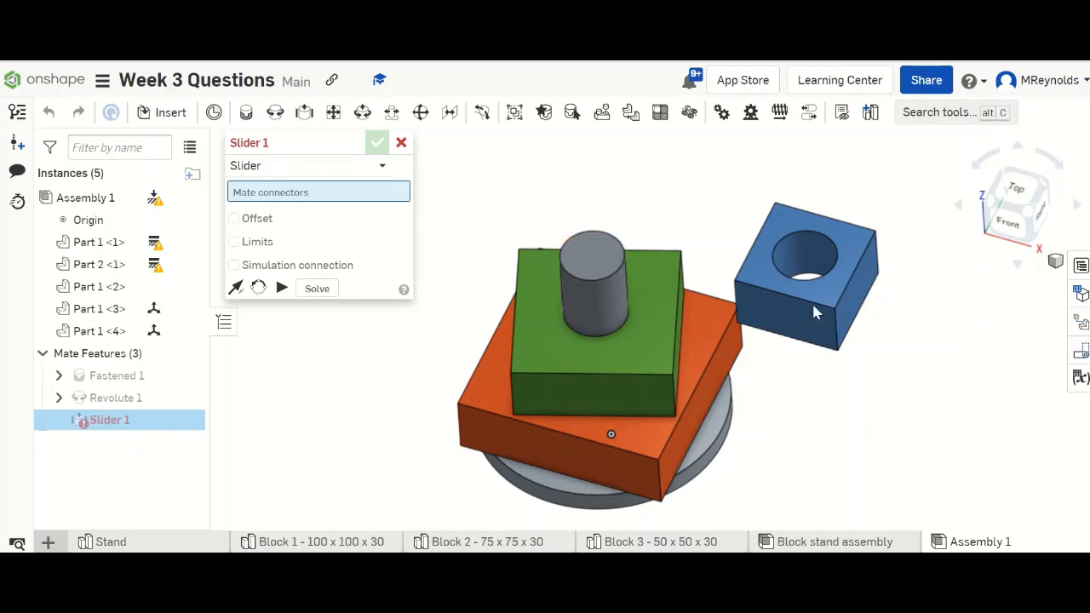
{"action": "right_click_drag", "start_coordinate": [811, 301], "coordinate": [824, 284]}
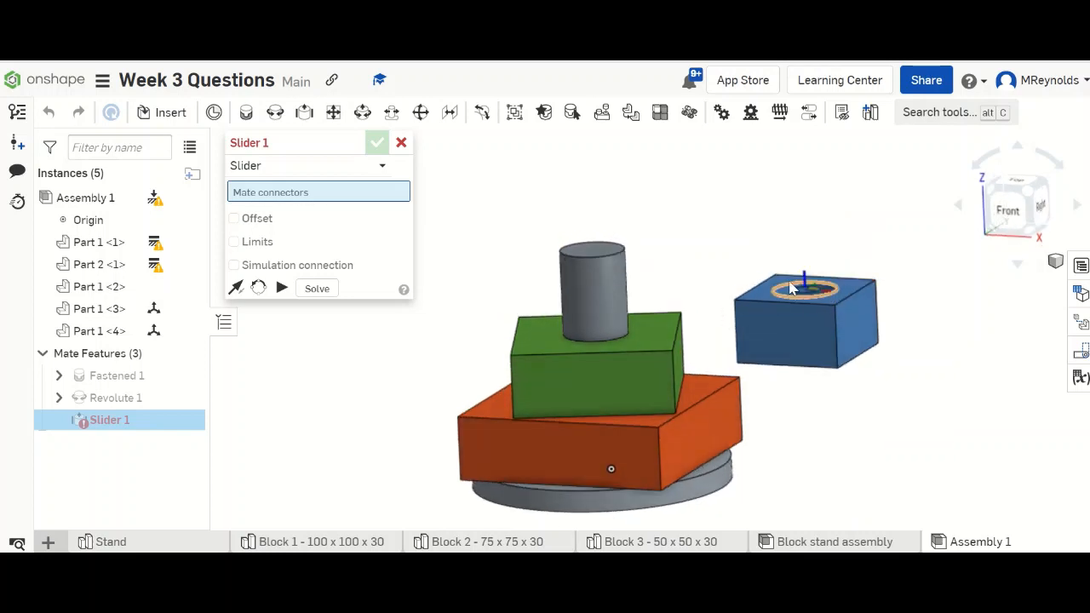
{"action": "left_click", "coordinate": [790, 289]}
{"action": "right_click_drag", "start_coordinate": [661, 273], "coordinate": [664, 297]}
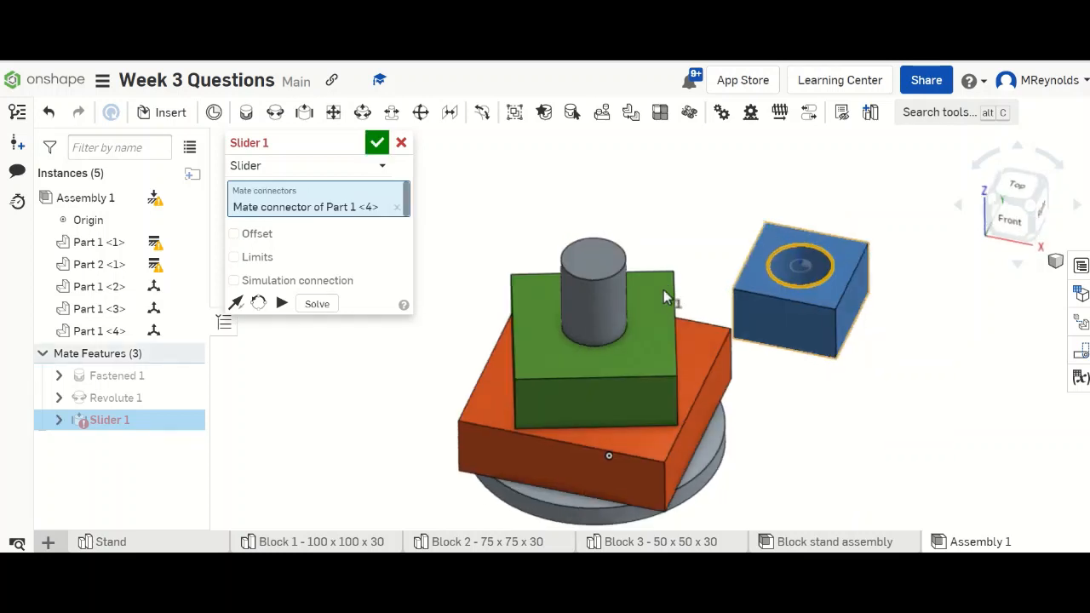
{"action": "left_click", "coordinate": [618, 280]}
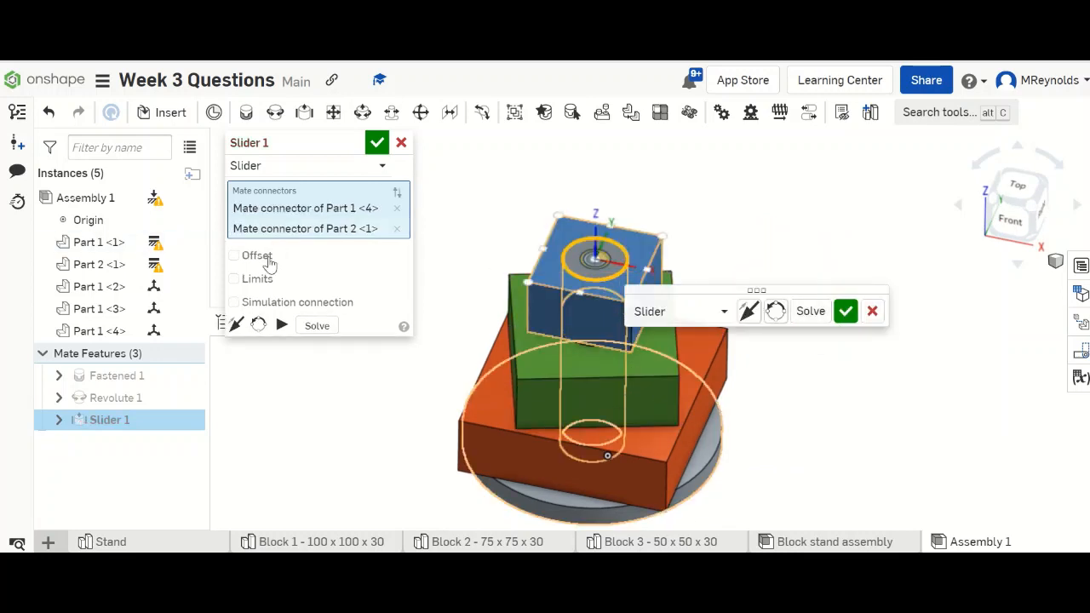
- Enable limits on the Slider mate with a Z minimum of -10 mm and a Z maximum of -0.01, and accept the mate
{"action": "right_click_drag", "start_coordinate": [596, 333], "coordinate": [603, 319]}
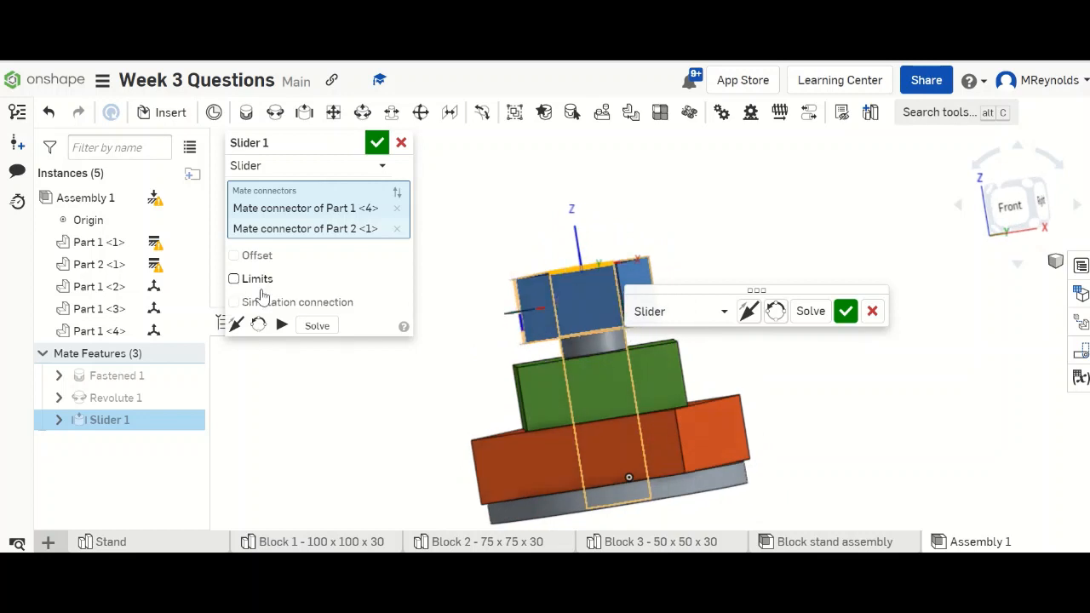
{"action": "left_click", "coordinate": [234, 278]}
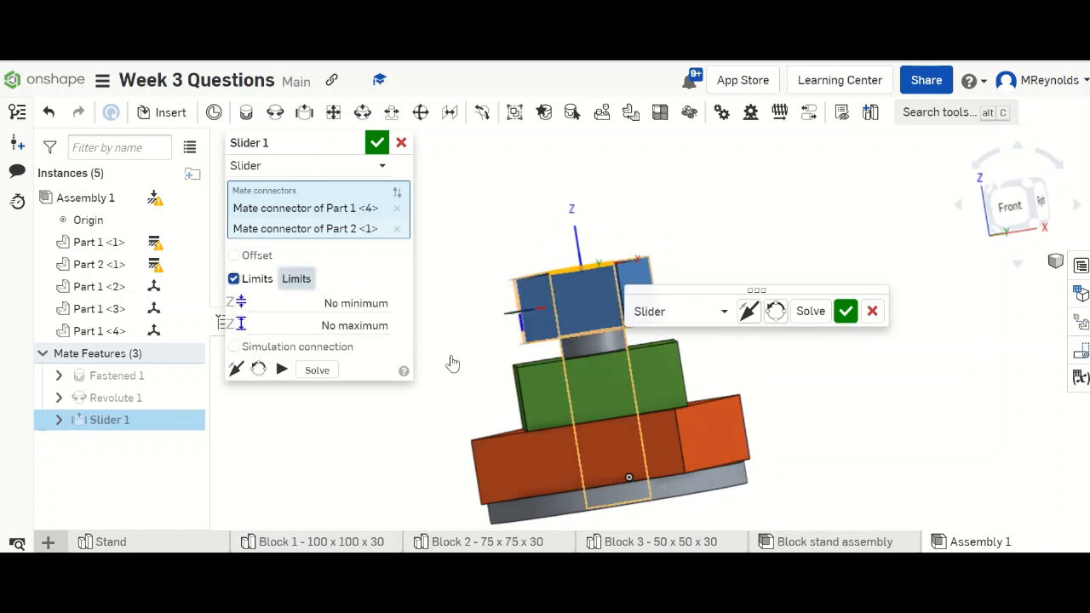
{"action": "right_click_drag", "start_coordinate": [450, 365], "coordinate": [534, 401]}
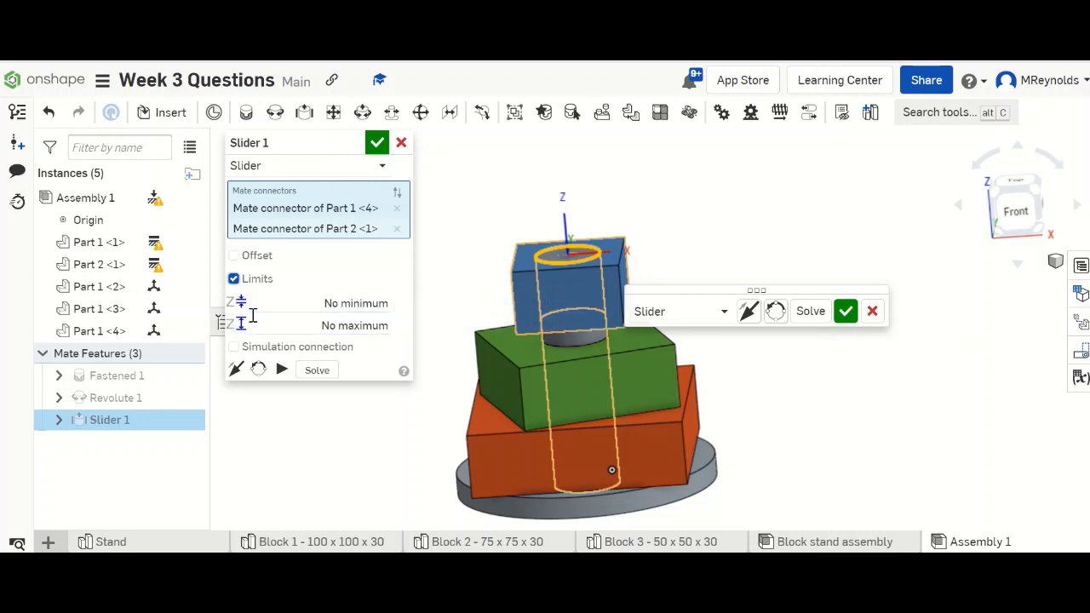
{"action": "mouse_move", "coordinate": [586, 340]}
{"action": "right_mouse_down"}
{"action": "mouse_move", "coordinate": [612, 345]}
{"action": "mouse_move", "coordinate": [596, 344]}
{"action": "right_mouse_up"}
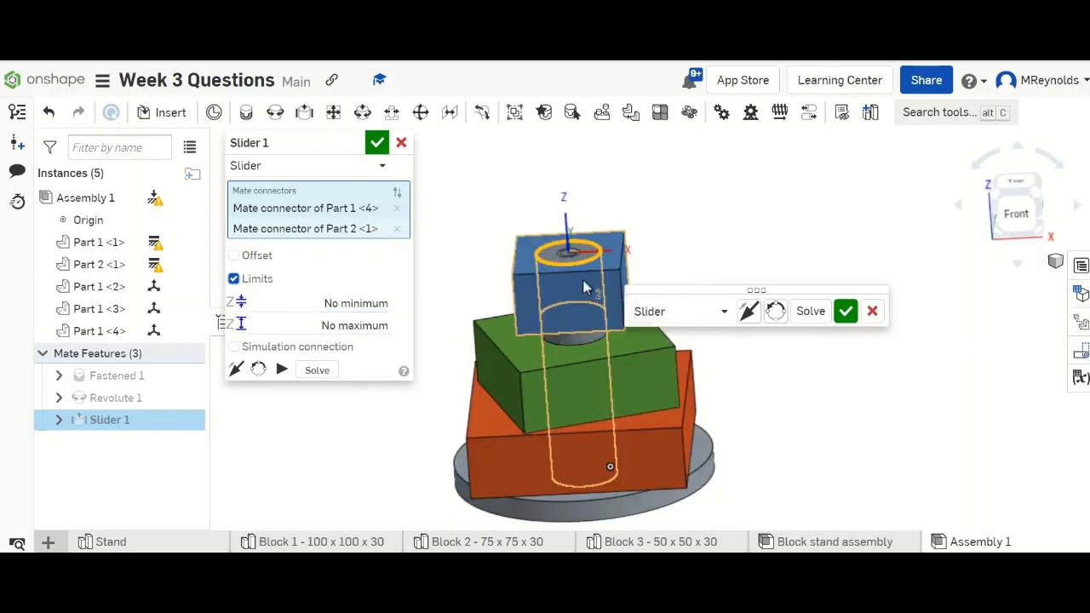
{"action": "mouse_move", "coordinate": [584, 269]}
{"action": "right_mouse_down"}
{"action": "mouse_move", "coordinate": [574, 269]}
{"action": "mouse_move", "coordinate": [584, 274]}
{"action": "right_mouse_up"}
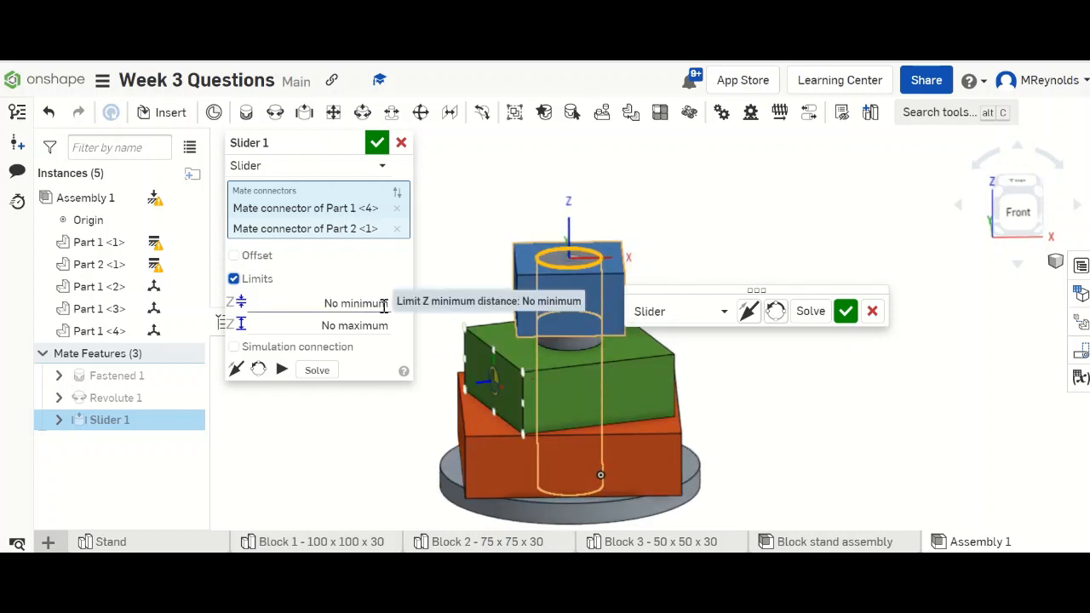
{"action": "left_click", "coordinate": [383, 304]}
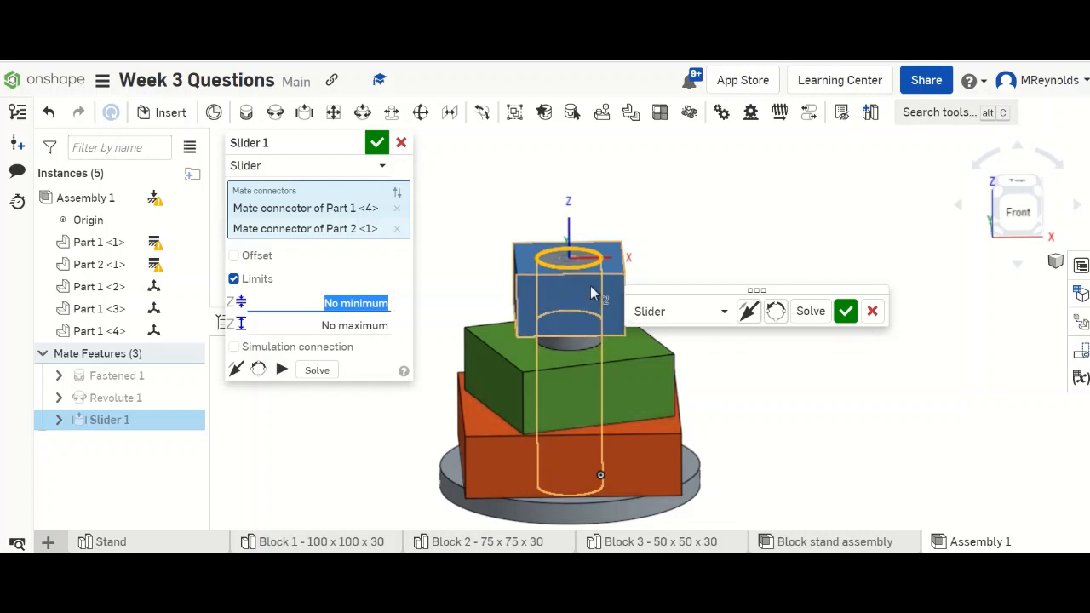
{"action": "right_click_drag", "start_coordinate": [600, 333], "coordinate": [460, 349]}
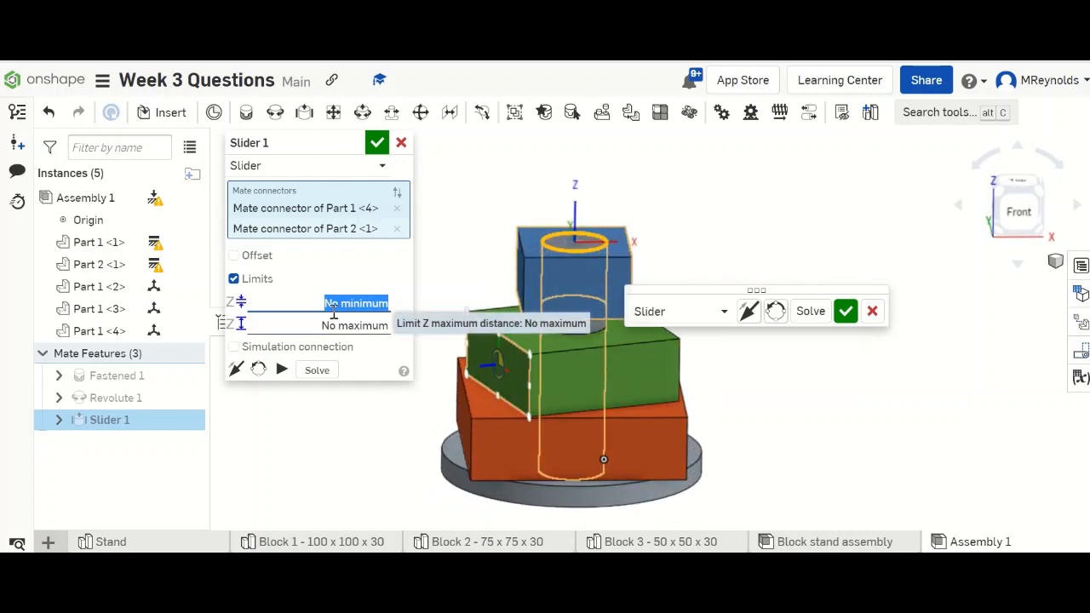
{"action": "key", "text": "BackSpace"}
{"action": "key", "text": "Return"}
{"action": "left_click", "coordinate": [368, 325]}
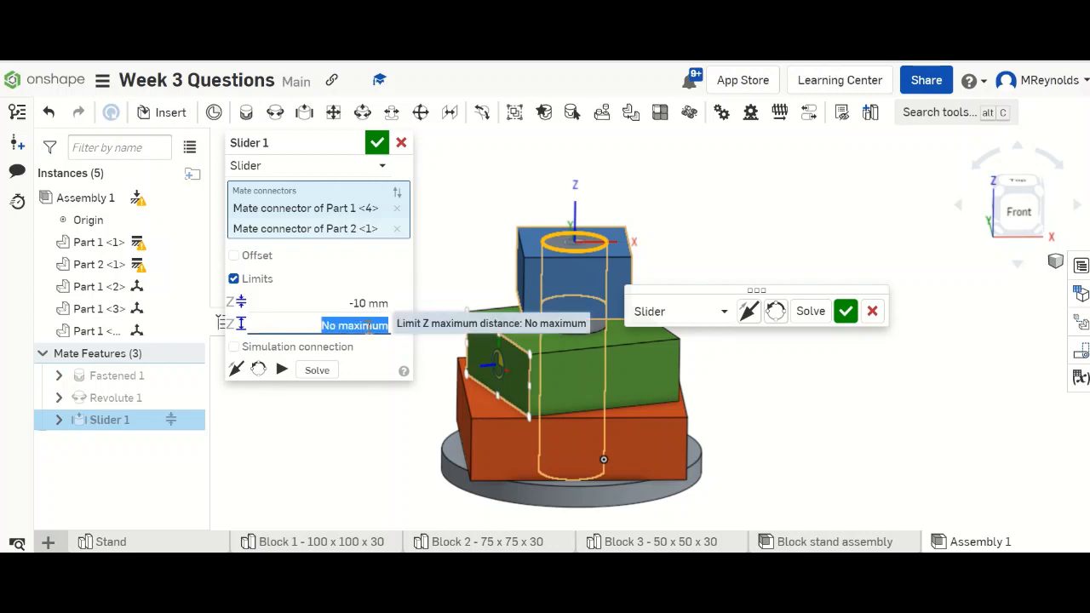
{"action": "key", "text": "BackSpace"}
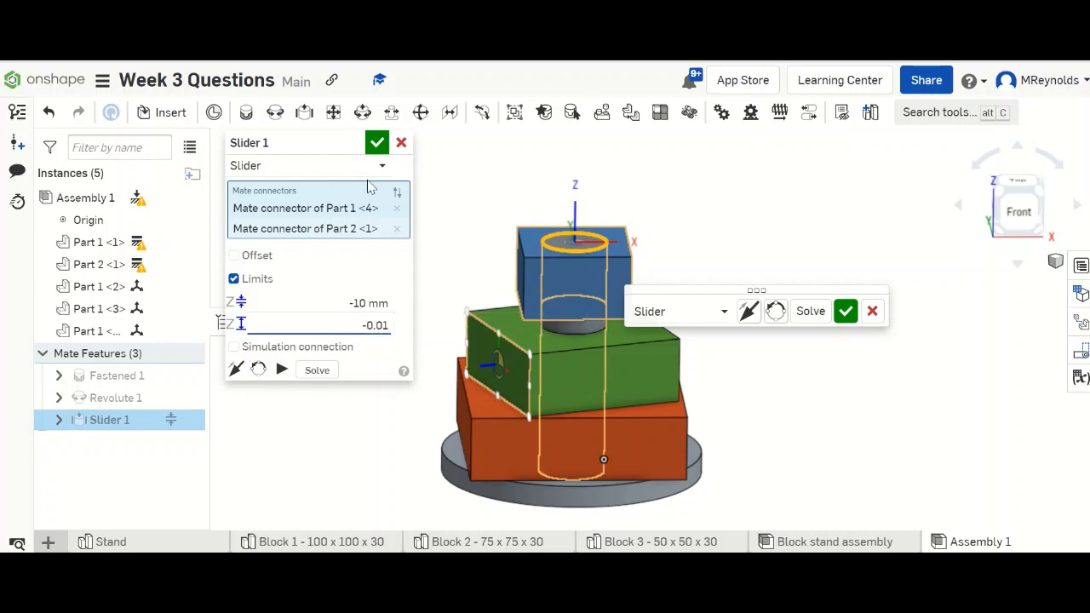
{"action": "left_click", "coordinate": [377, 143]}
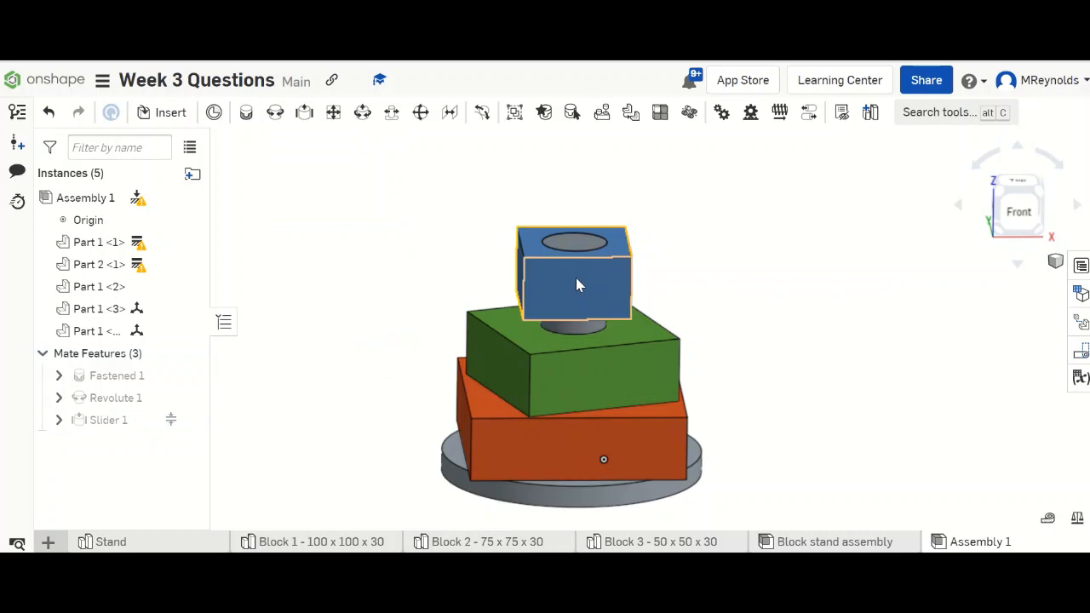
- Slide the blue block along the post to test the Slider mate's limits, leaving it lowered
{"action": "left_click_drag", "start_coordinate": [578, 370], "coordinate": [710, 267]}
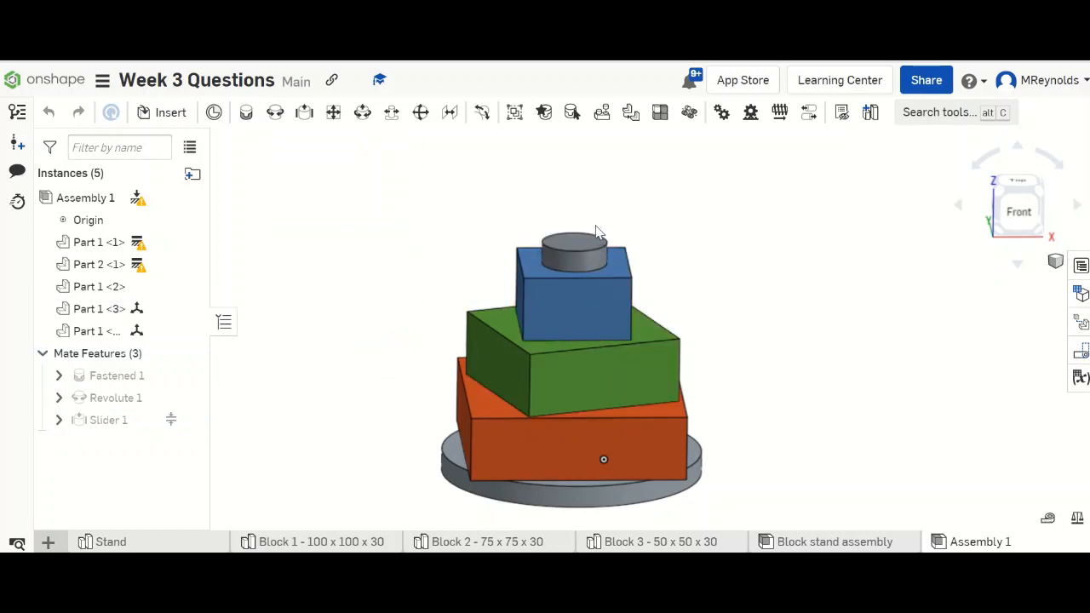
{"action": "left_click_drag", "start_coordinate": [596, 230], "coordinate": [597, 325]}
{"action": "left_click", "coordinate": [1038, 198]}
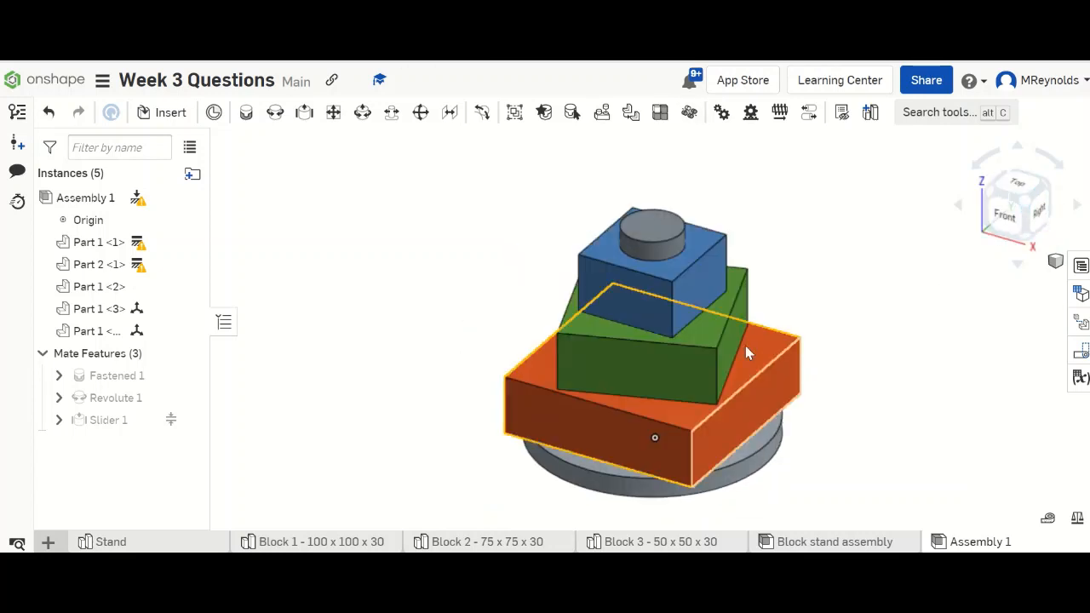
{"action": "middle_click_drag", "start_coordinate": [750, 393], "coordinate": [728, 367]}
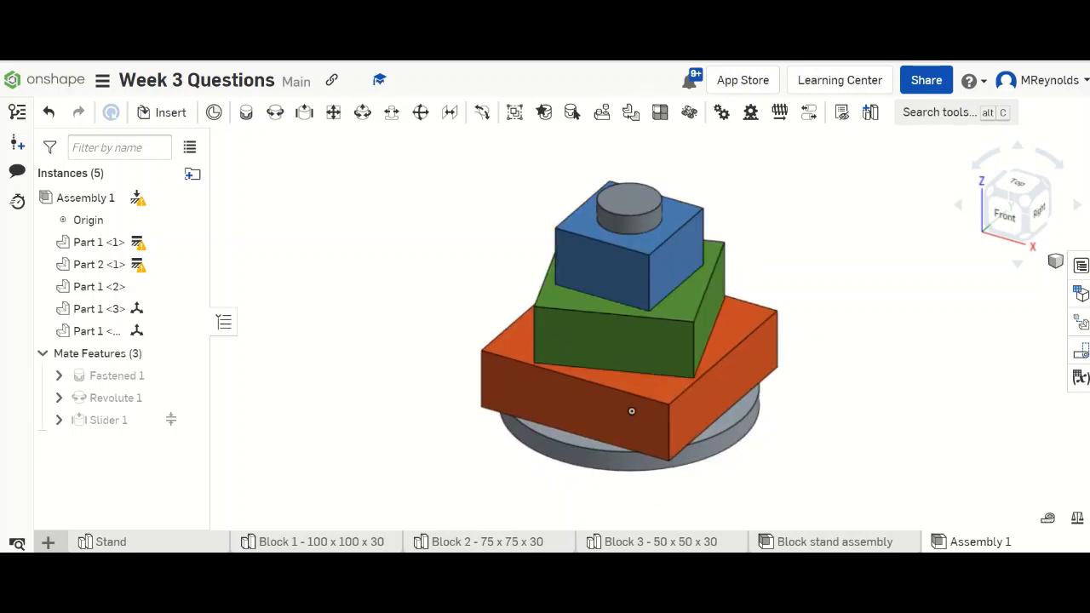